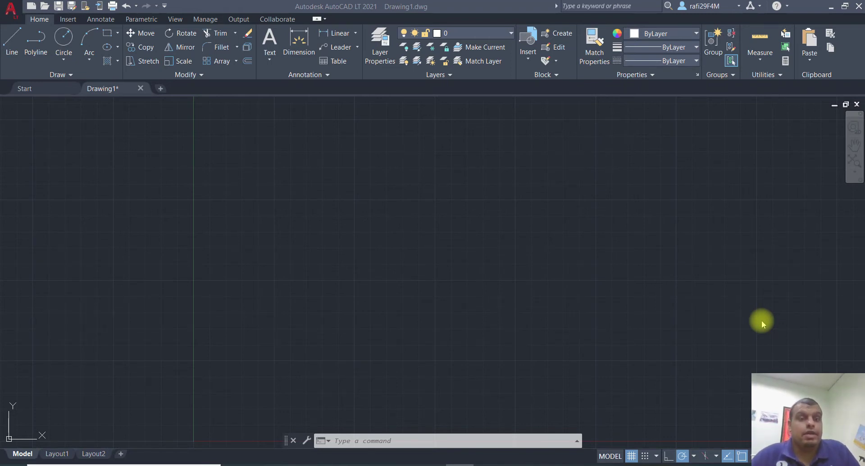
click(8, 43)
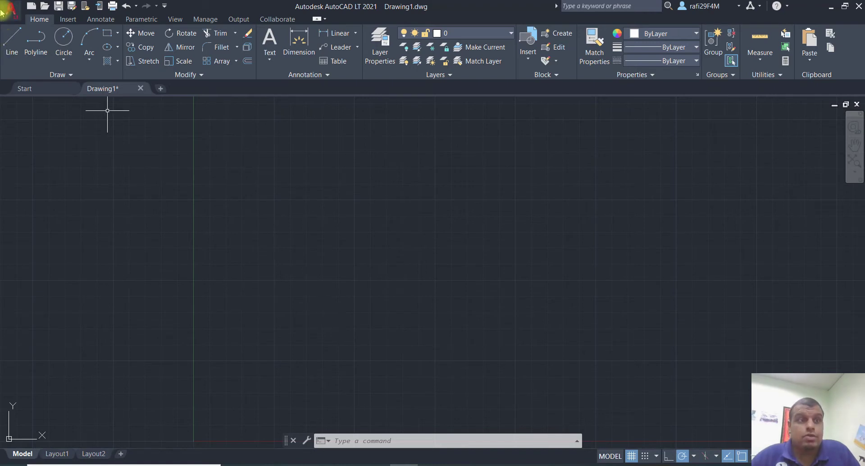
click(11, 42)
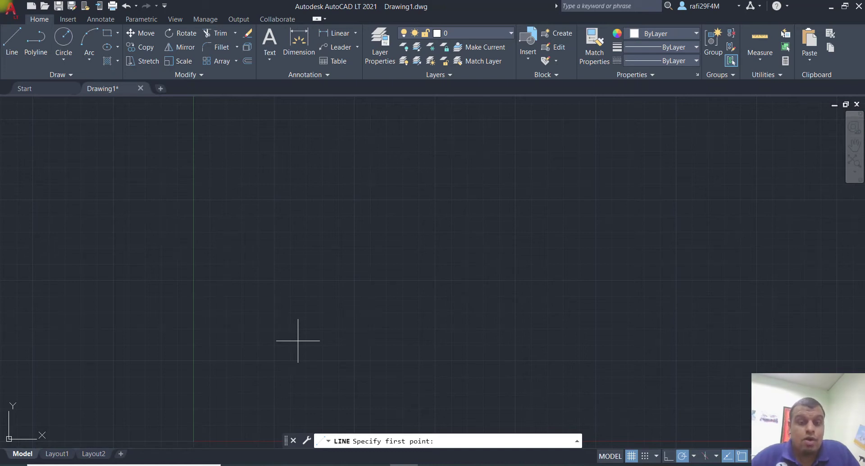
click(283, 359)
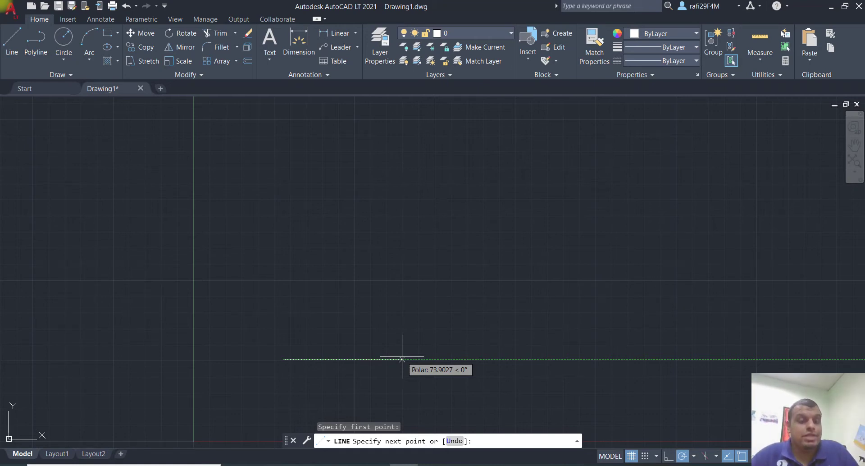
key(Escape)
key(Escape)
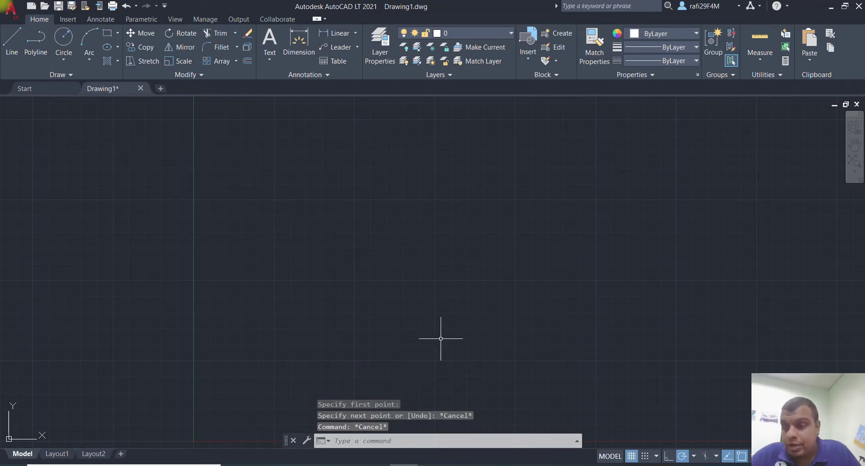
click(727, 433)
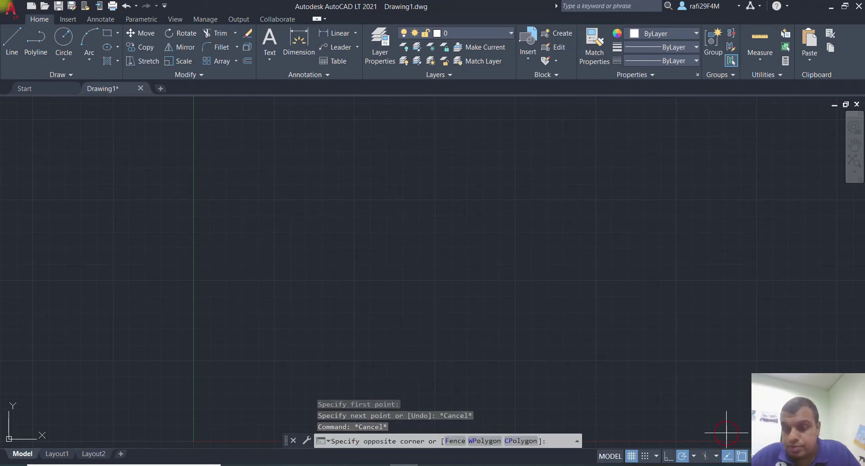
click(747, 446)
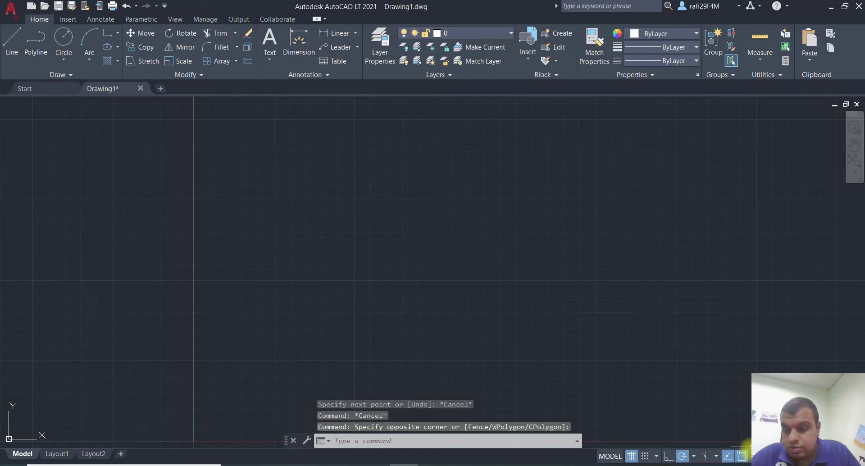
click(837, 373)
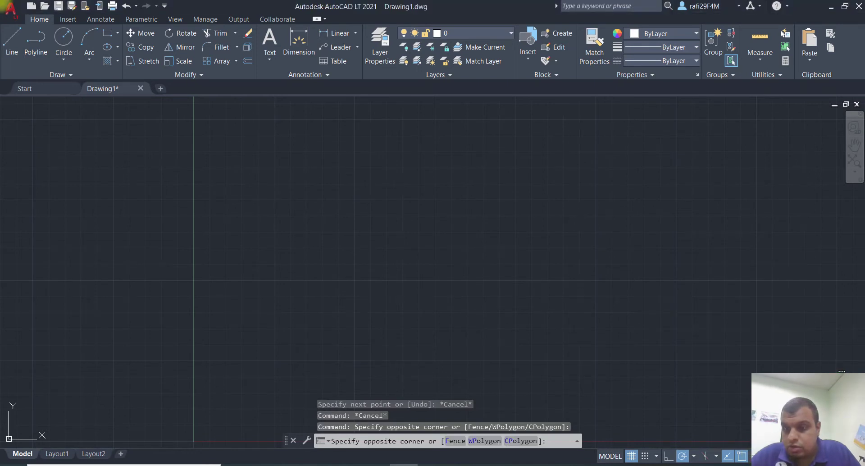
click(762, 408)
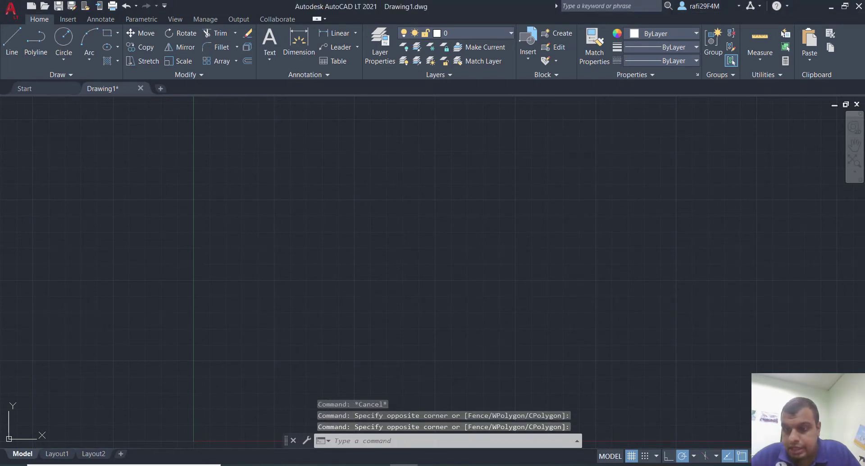
click(707, 456)
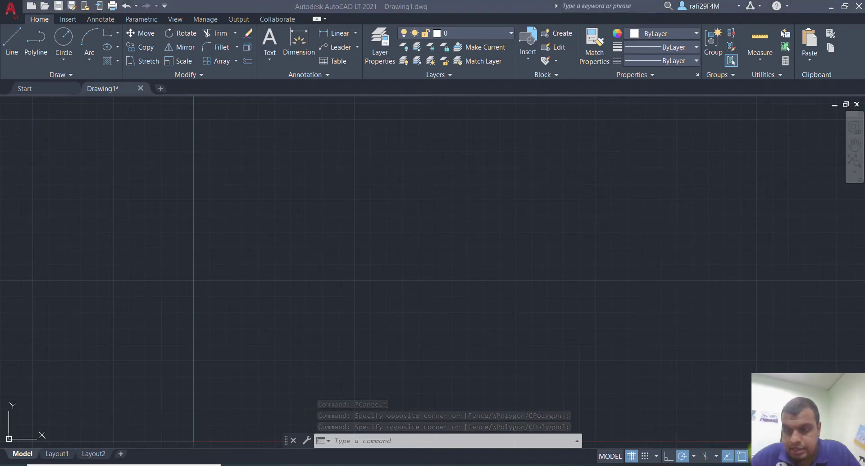
click(682, 456)
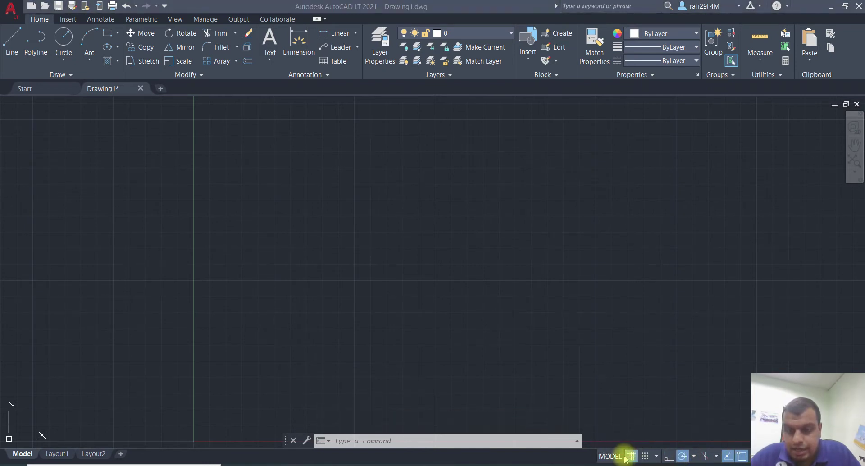
Check the Dynamic Input drafting settings, keeping pointer input and dimension input disabled, and accept the dialog
click(694, 456)
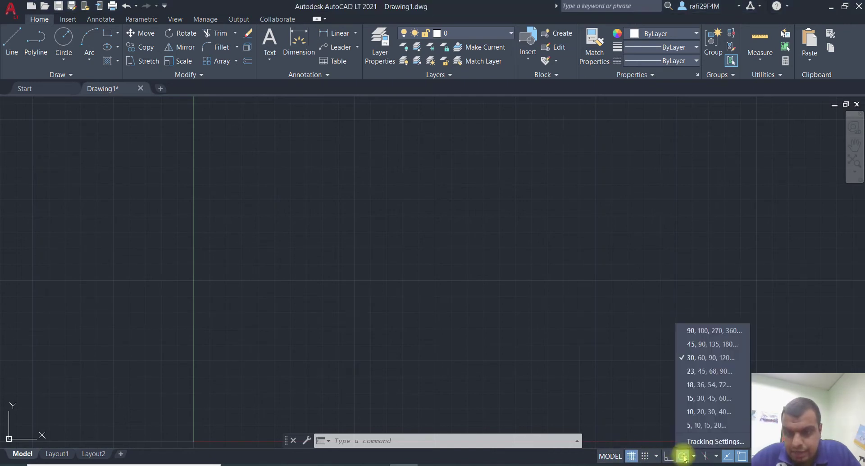
click(693, 443)
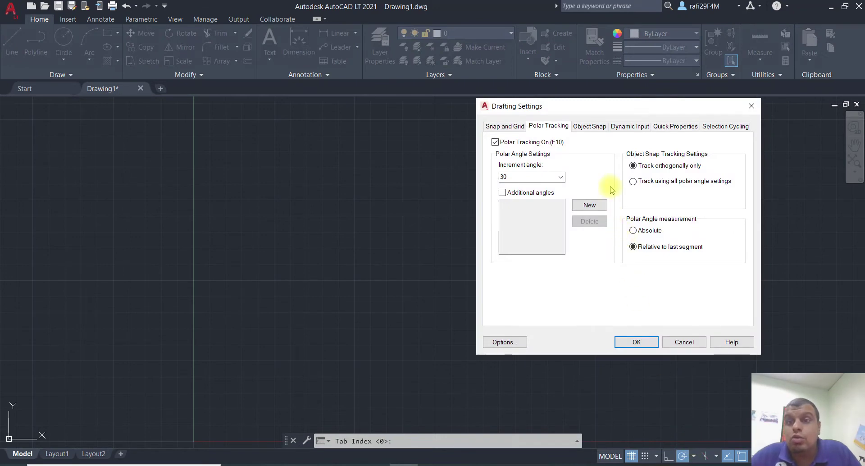
click(631, 128)
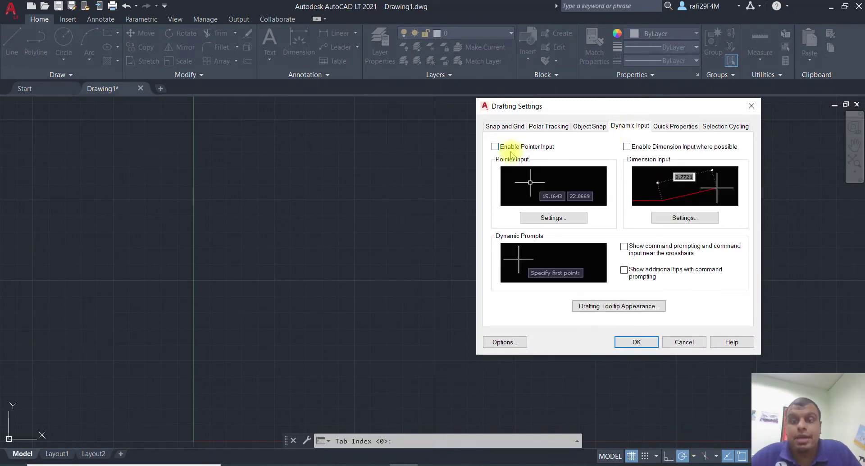
click(495, 147)
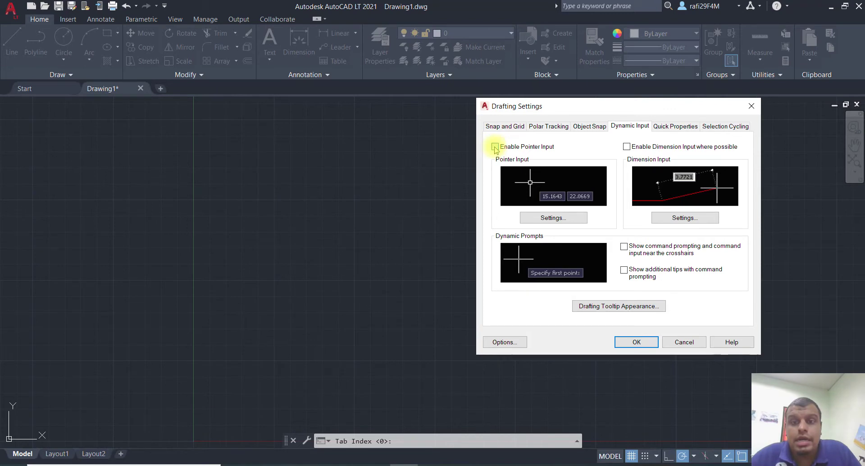
click(628, 147)
click(495, 147)
click(627, 147)
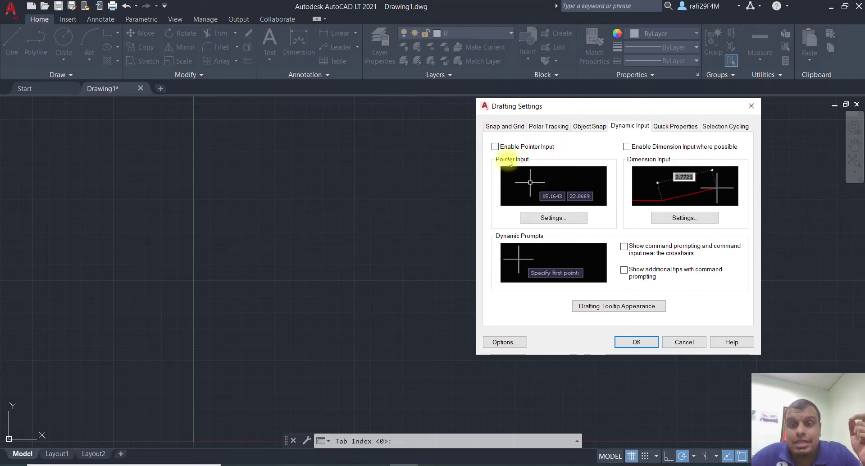
click(636, 343)
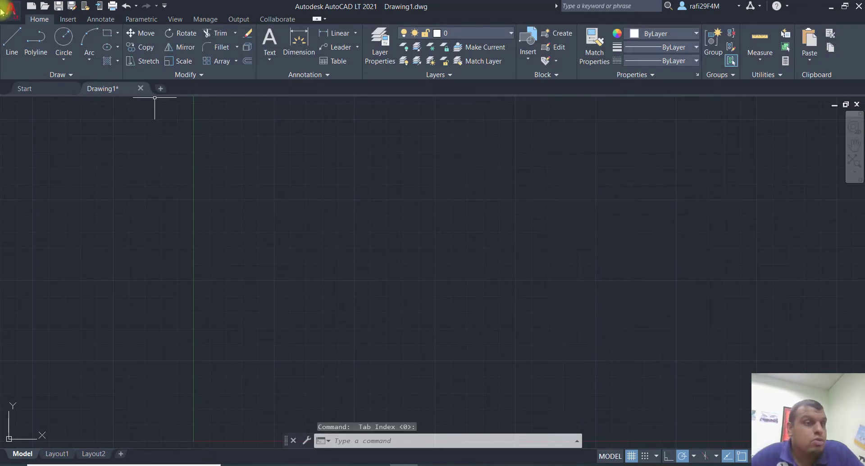
Switch to the PowerPoint presentation and display slide 7 with the EX1 coordinate exercise
click(15, 52)
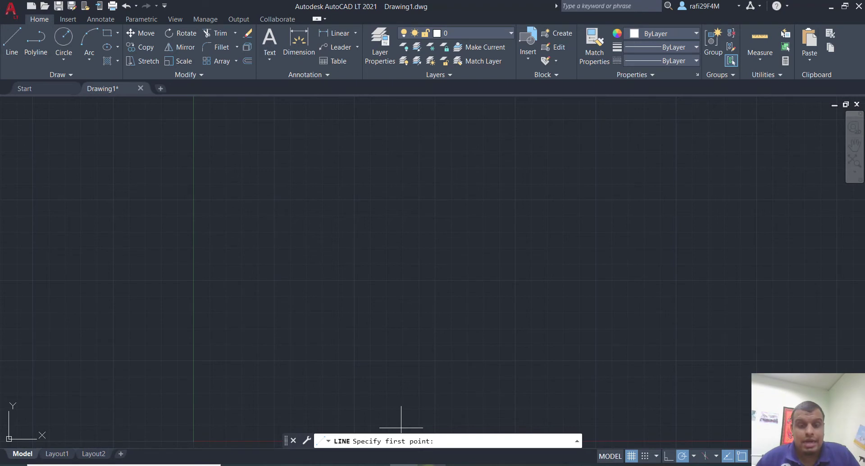
click(429, 464)
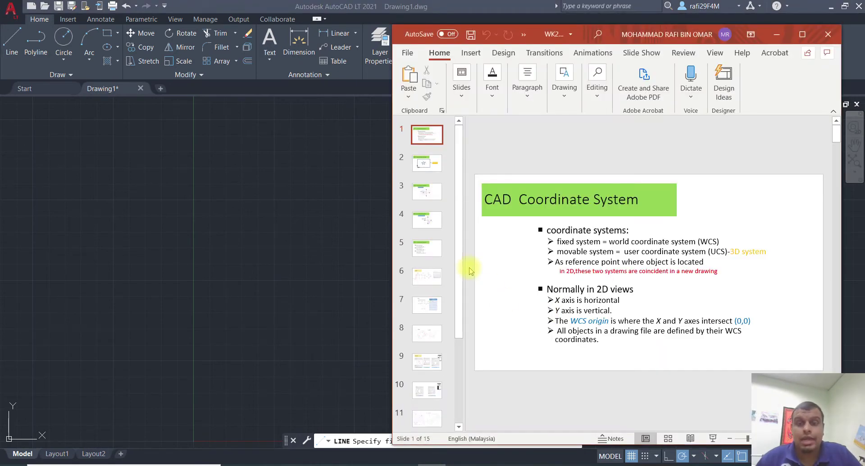
click(433, 334)
click(426, 305)
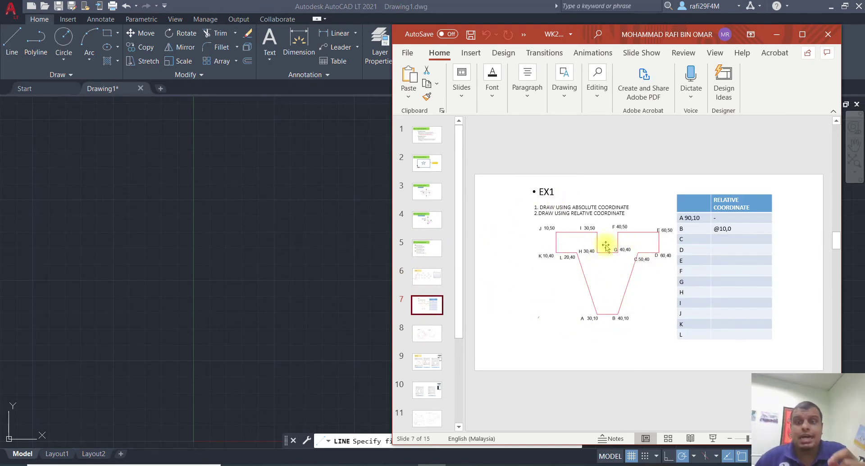
Arrange the AutoCAD and PowerPoint windows side by side, with the EX1 slide beside the drawing, and cancel the pending Line command
click(822, 10)
click(832, 8)
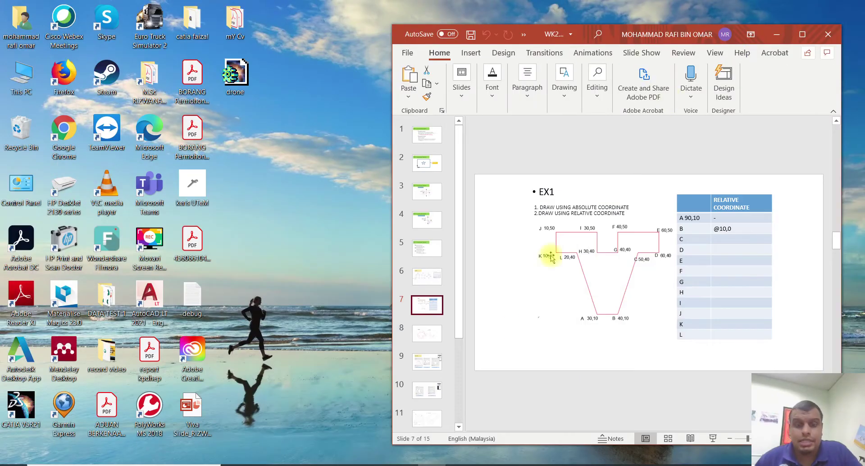
click(440, 462)
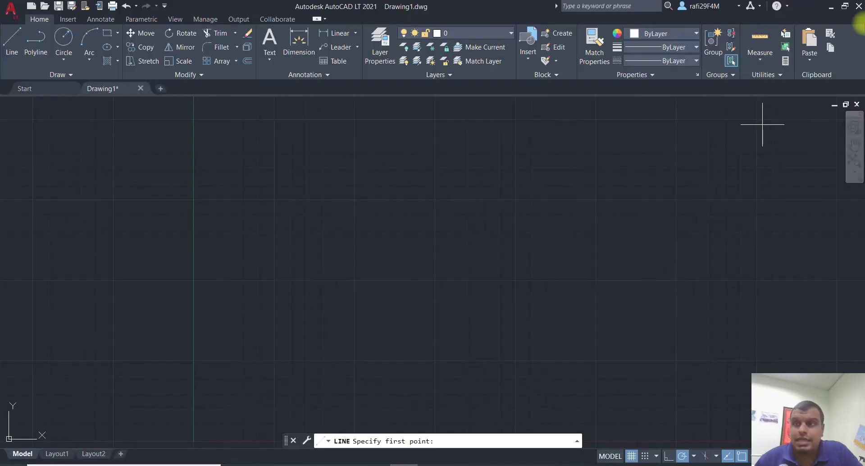
click(846, 6)
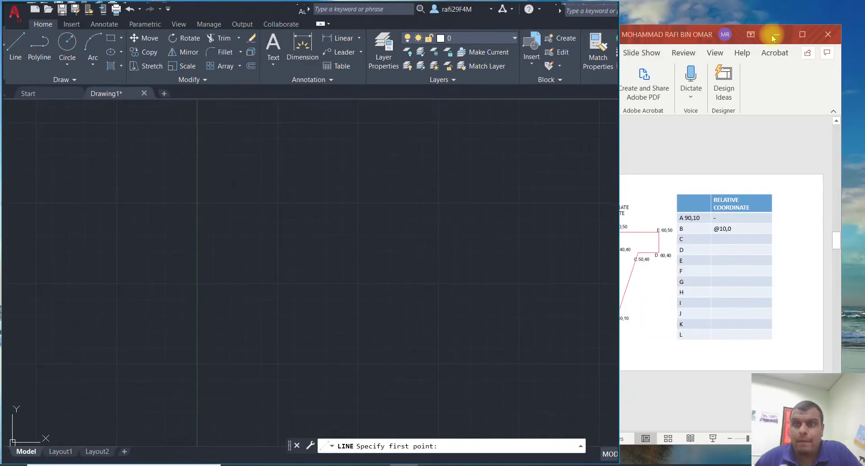
key(Escape)
drag(678, 34, 793, 22)
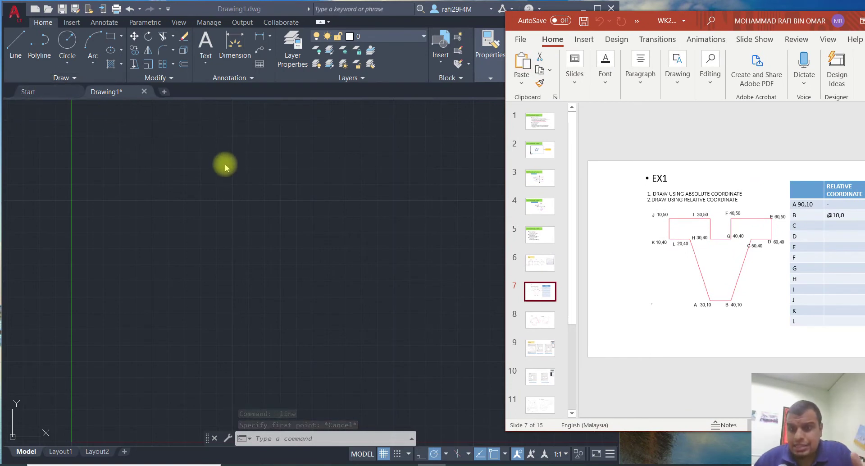
Start the EX1 outline with lines from point A at 30,10 through B at 40,10 to C at 50,40, using absolute coordinates
click(15, 43)
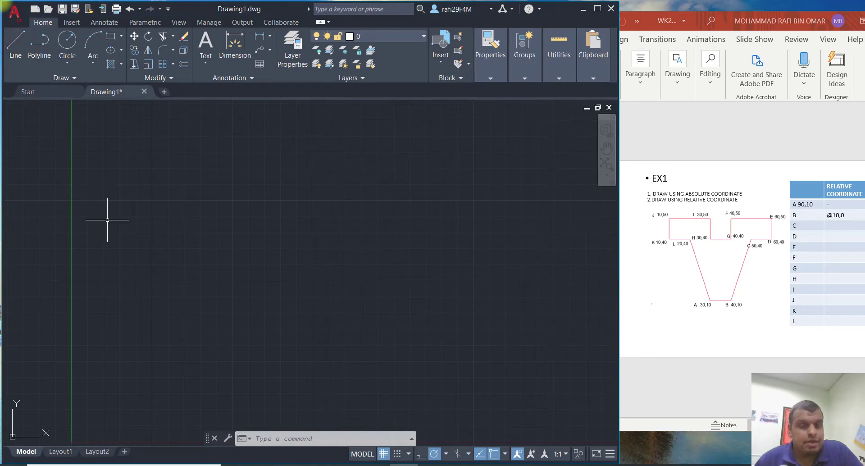
click(17, 48)
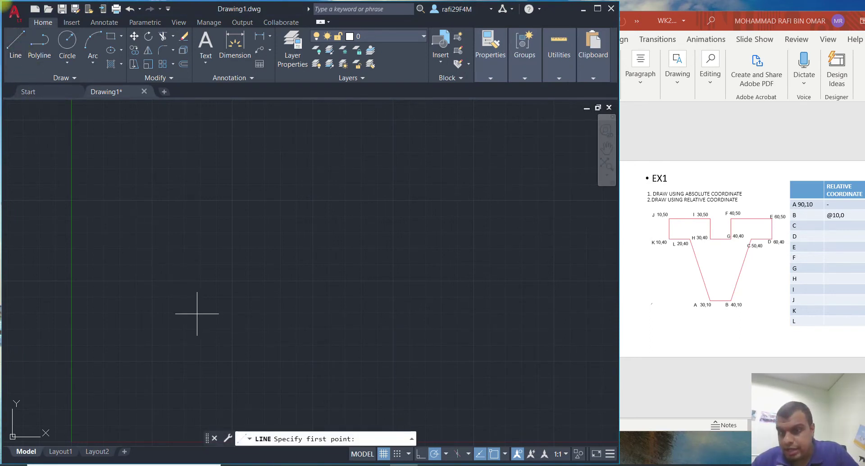
text(30,10)
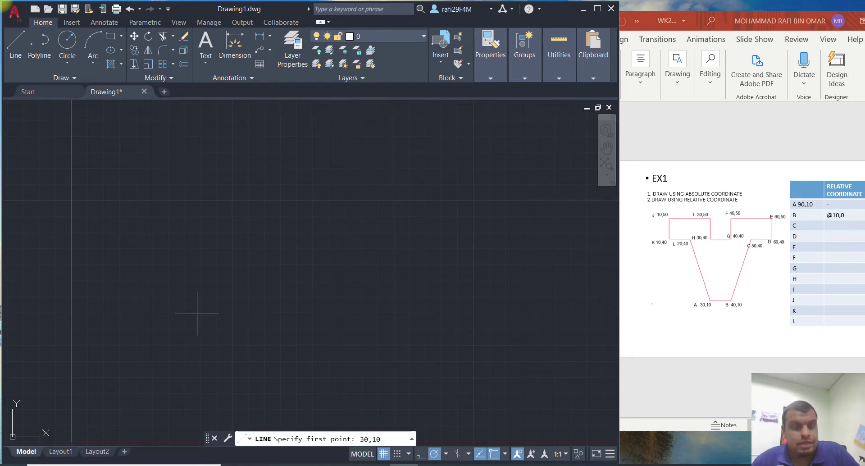
key(Return)
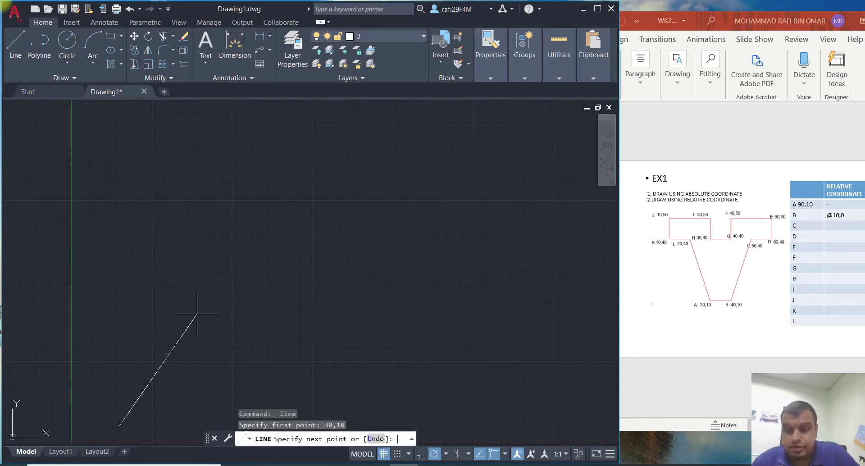
text(40,10)
key(Return)
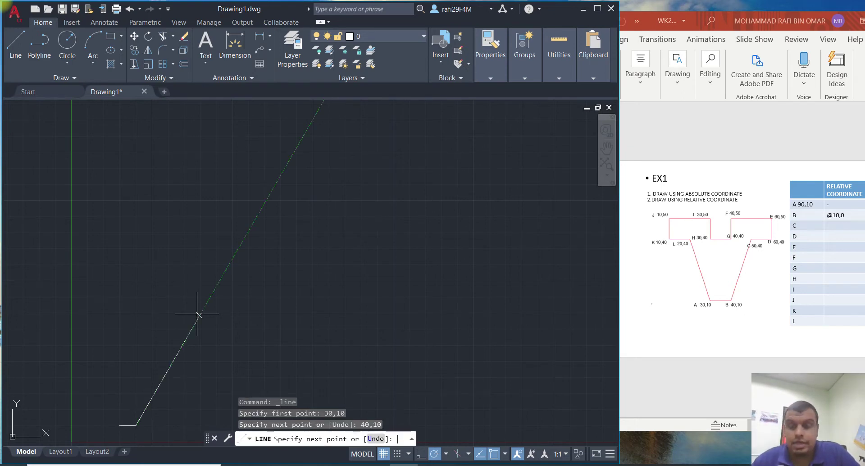
text(5)
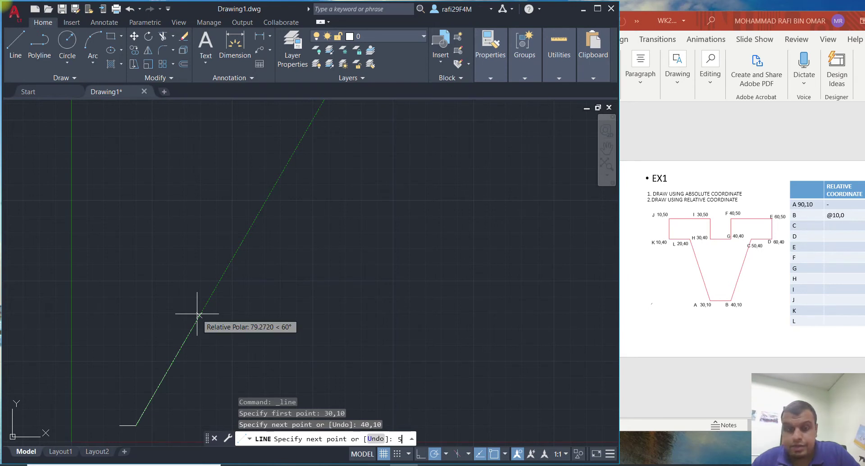
text(0,40)
key(Return)
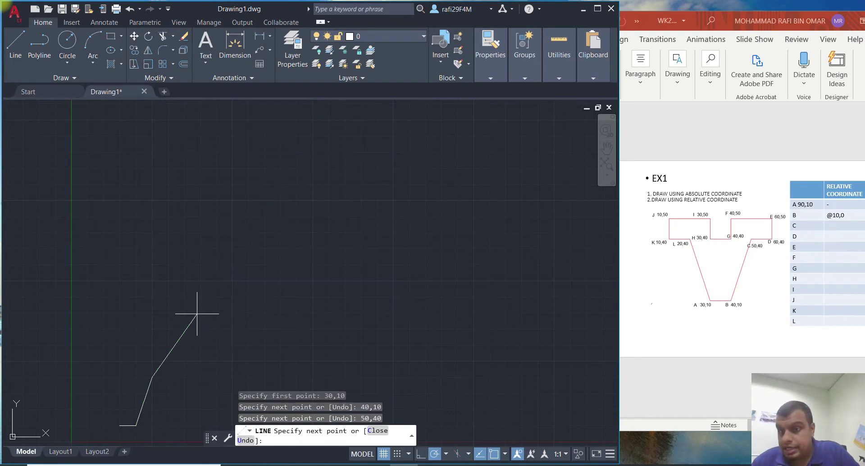
Continue the EX1 outline from C to D at 60,40 and E at 60,50 using absolute coordinates
text(60)
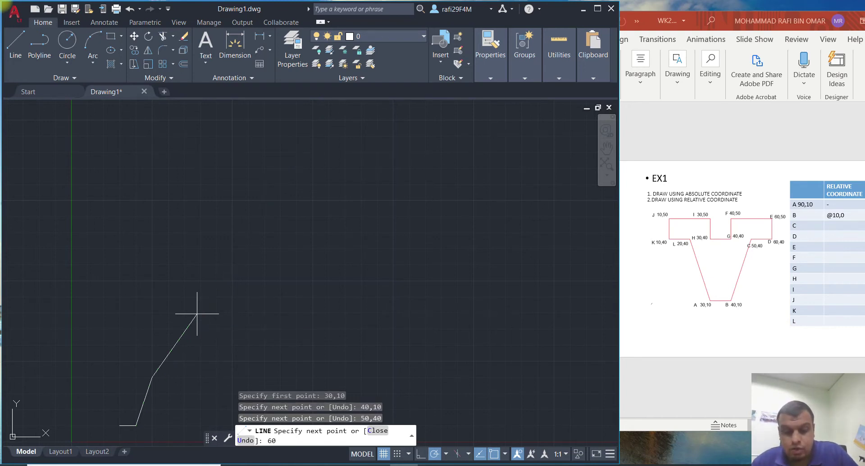
text(,40)
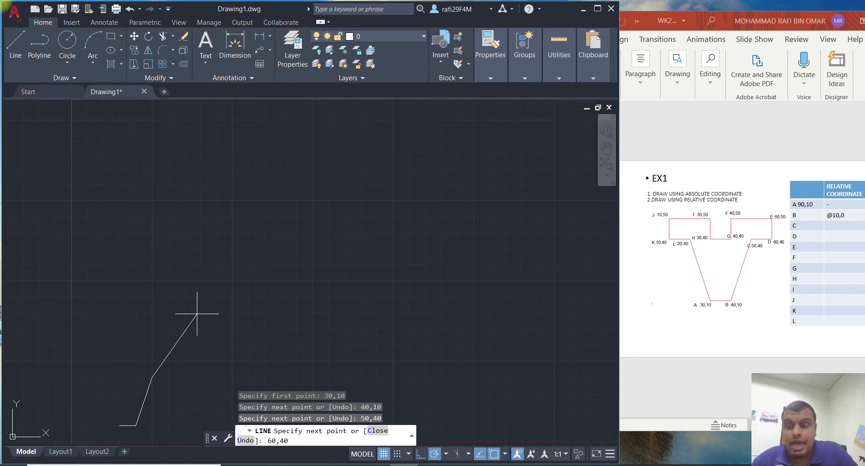
key(Return)
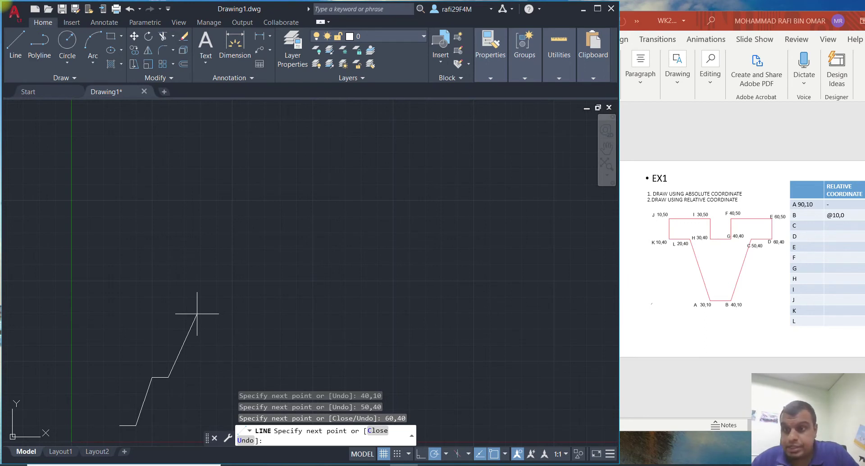
text(60,)
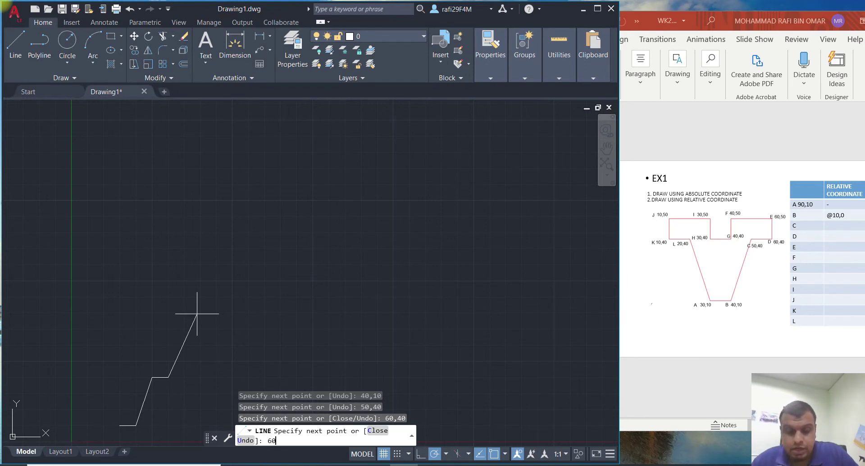
text(50)
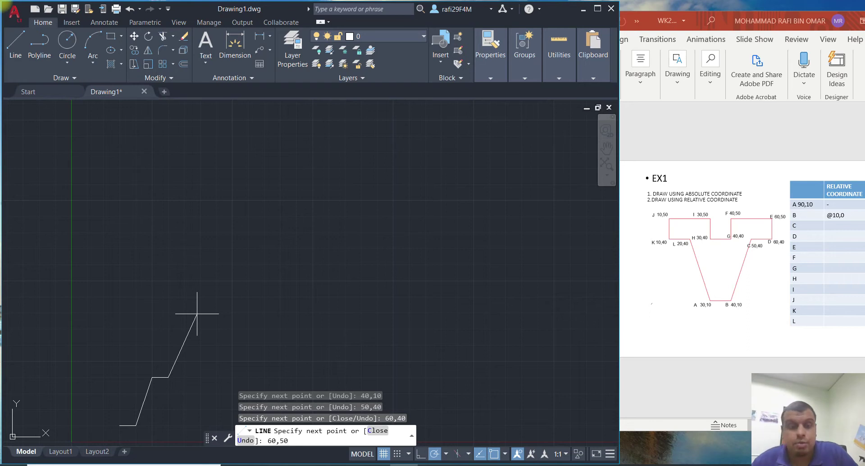
key(Return)
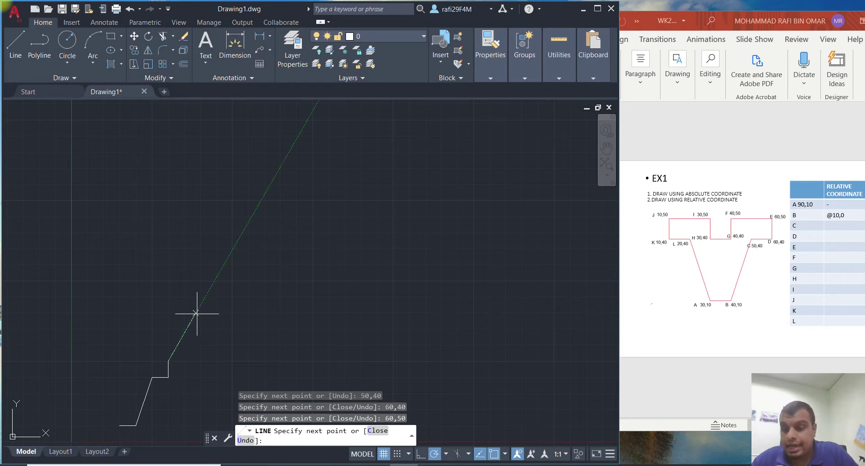
Continue the outline from E to F at 40,50 and down to G at 40,40
text(4)
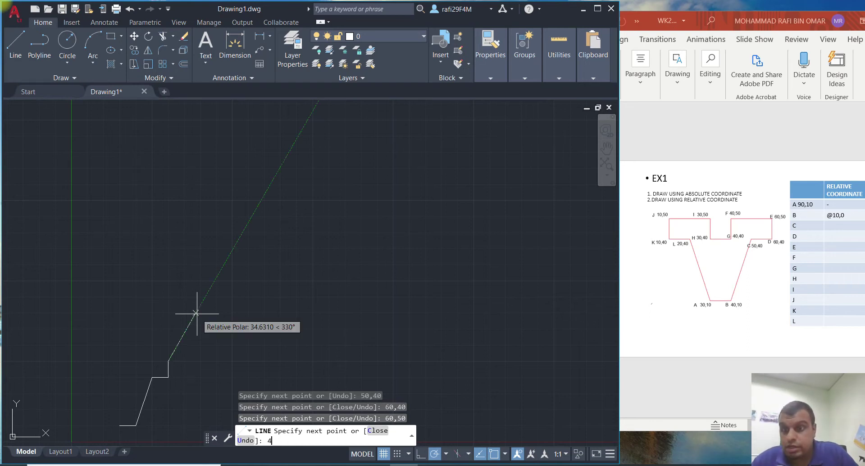
text(0,50)
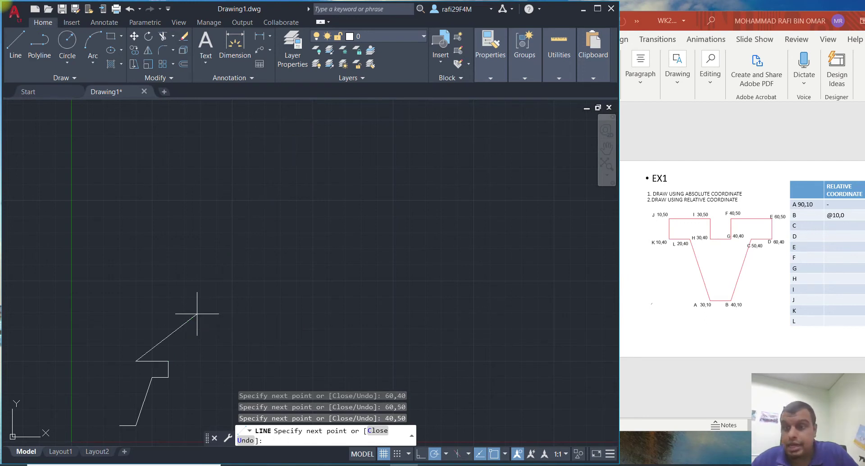
text(40,40)
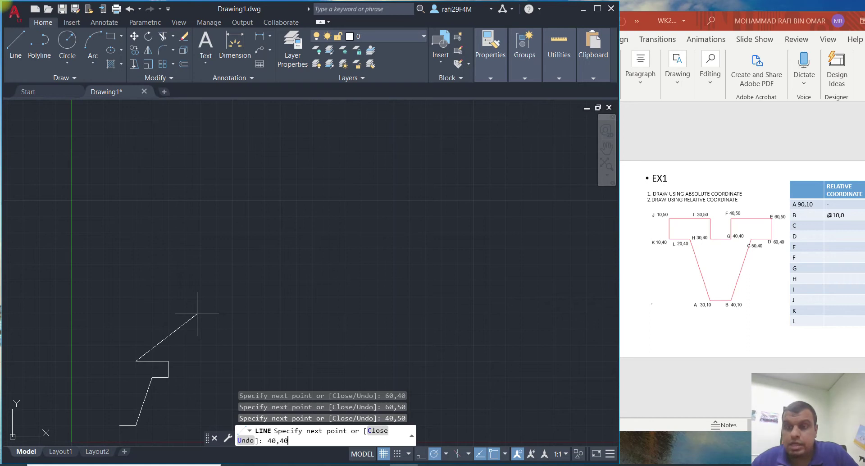
key(Return)
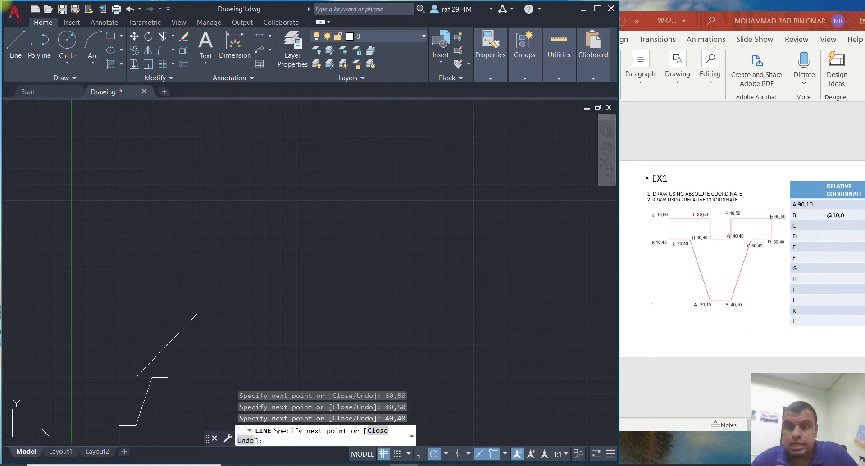
Add the outline segments from G to H at 30,40 and up to I at 30,50
text(3)
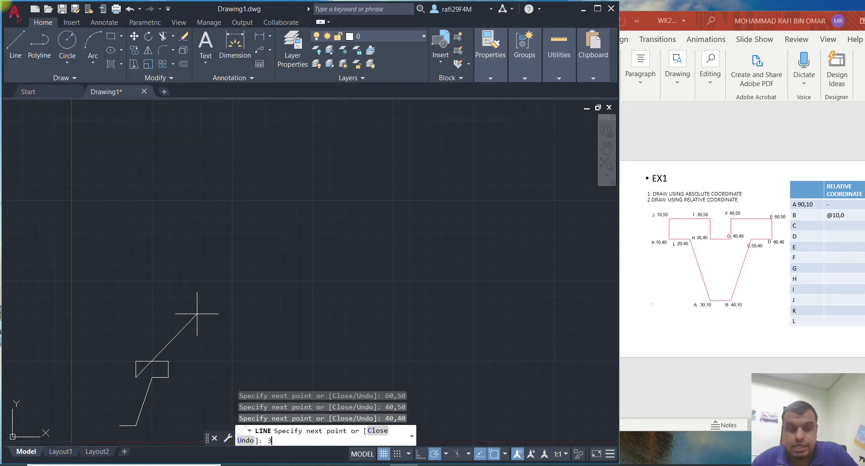
text(0,40)
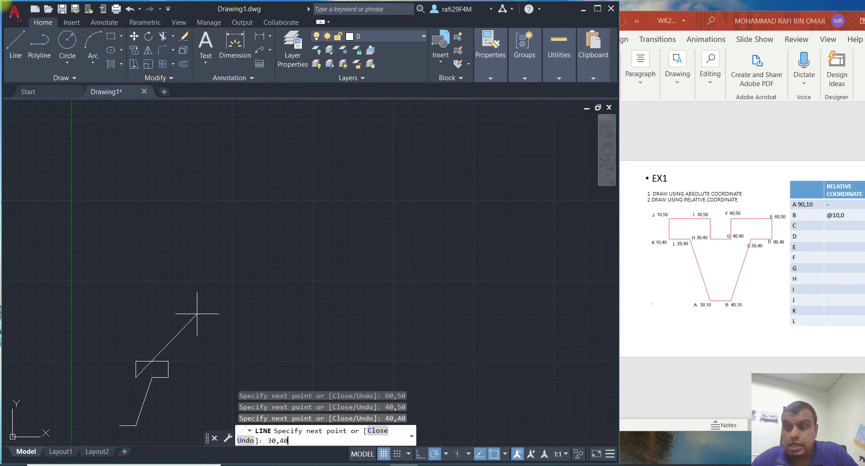
key(Return)
text(30,50)
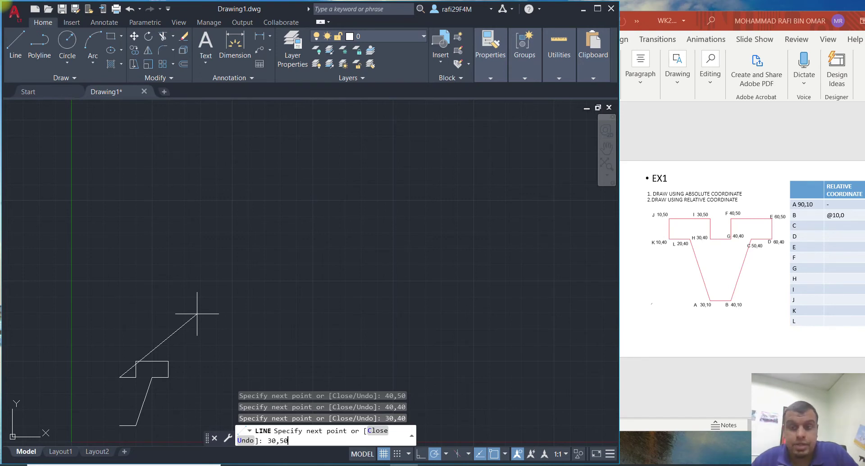
key(Return)
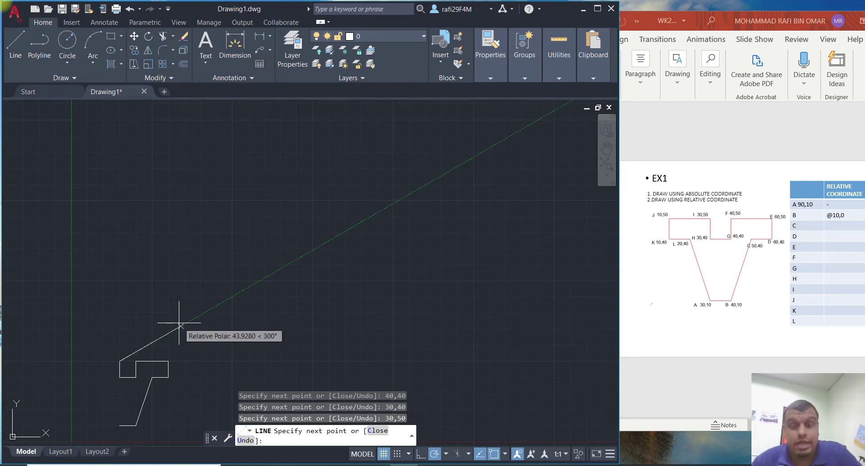
Extend the outline from I to J at 10,50 and down to K at 10,40
text(1)
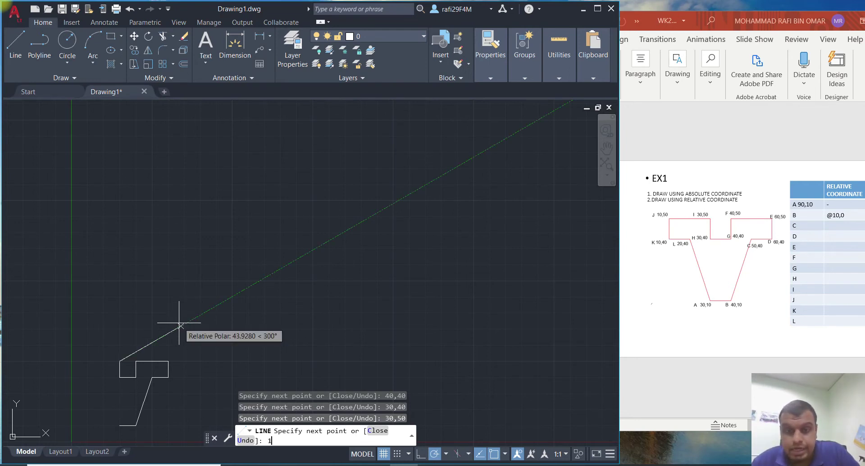
text(0,50)
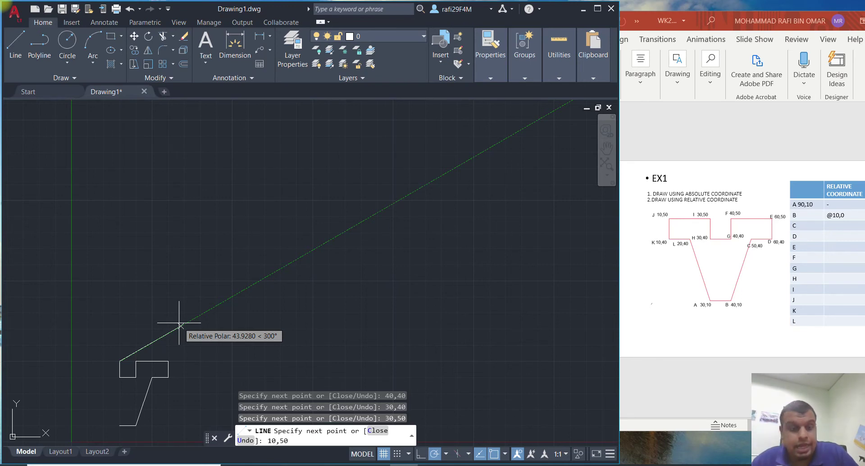
key(Return)
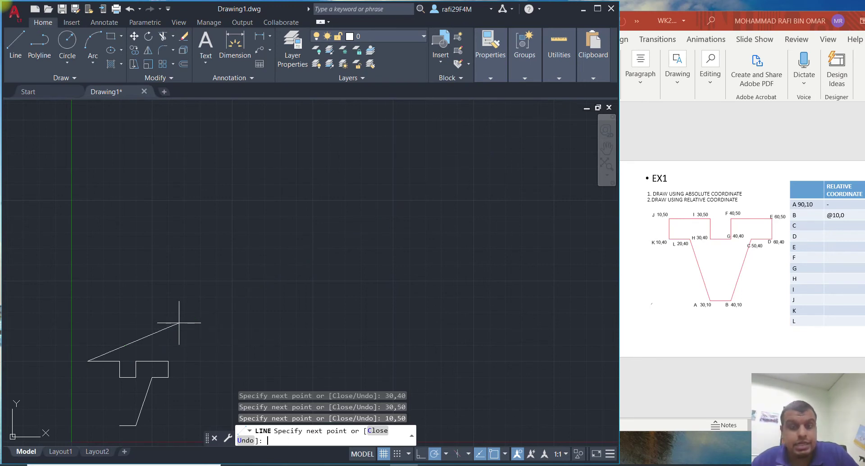
text(10)
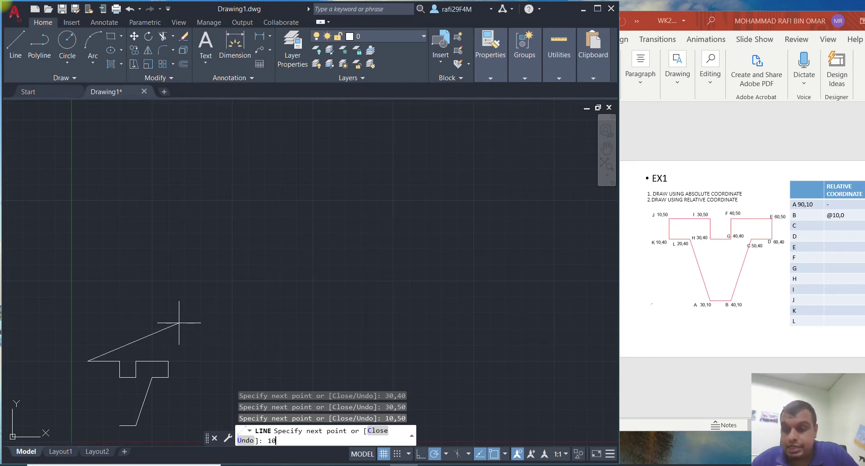
text(,40)
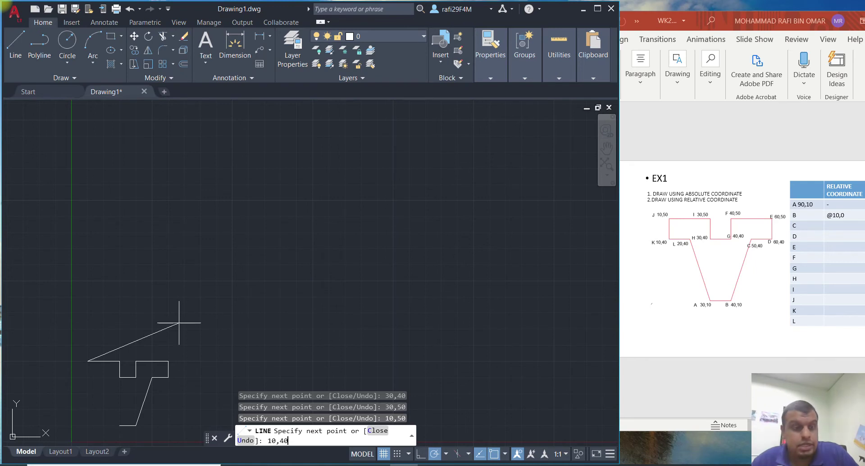
key(Return)
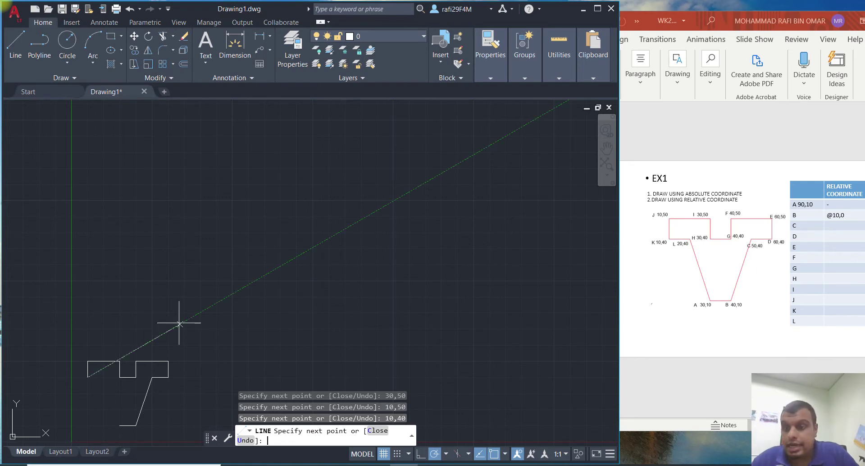
Add the segment from K to L at 20,40, and close the outline back to point A
text(20,)
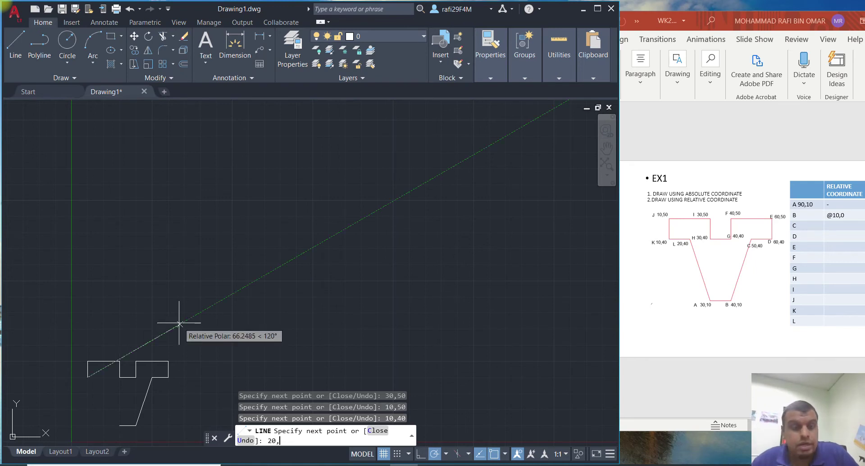
text(40)
key(Return)
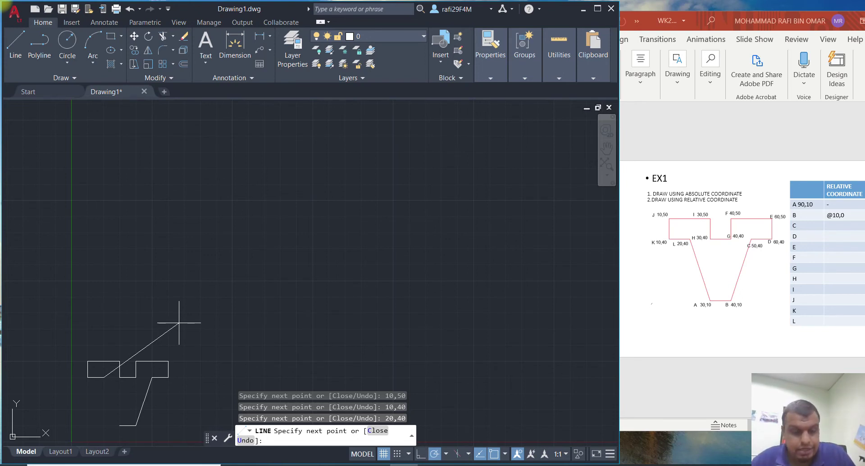
text(c)
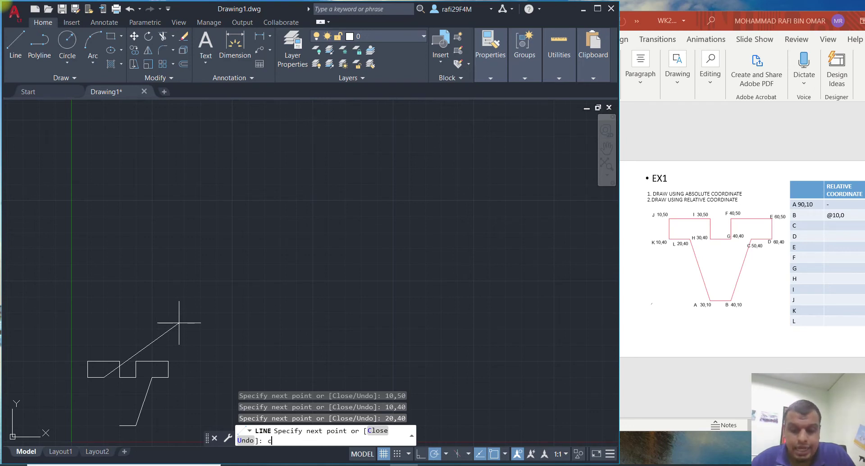
key(Return)
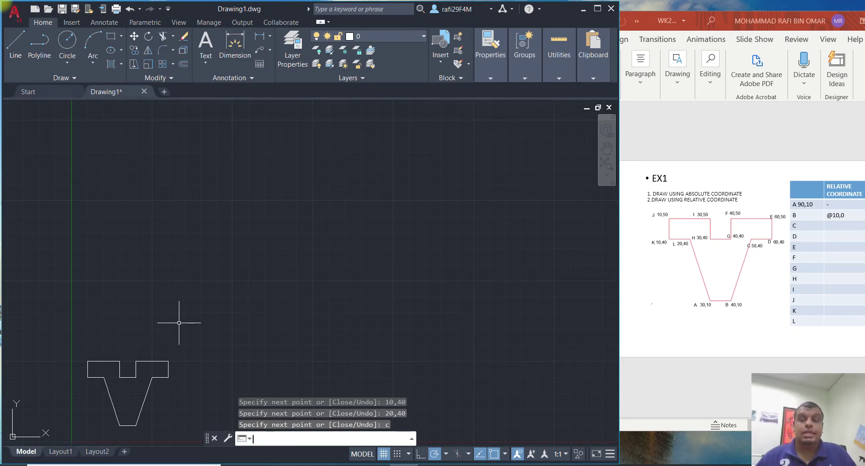
Select all lines of the finished EX1 outline and erase them to empty the drawing
middle_drag(116, 313, 129, 269)
scroll(155, 265, up, 4)
middle_drag(169, 209, 174, 170)
scroll(212, 188, up, 2)
scroll(224, 201, down, 4)
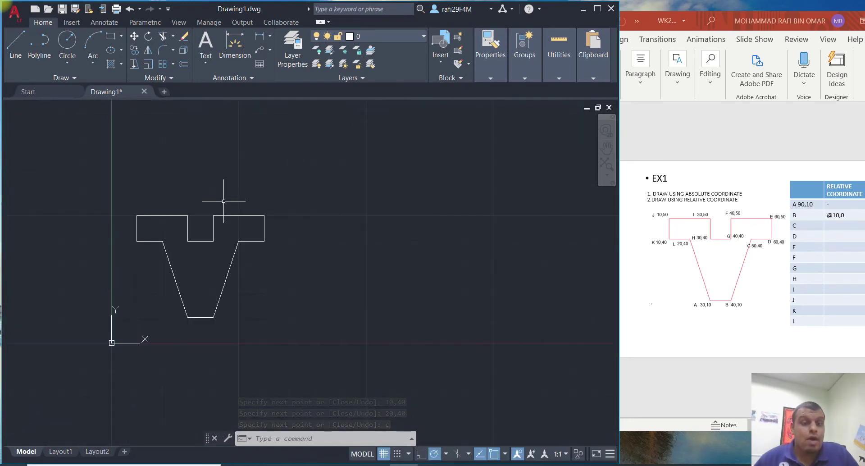
scroll(223, 201, up, 2)
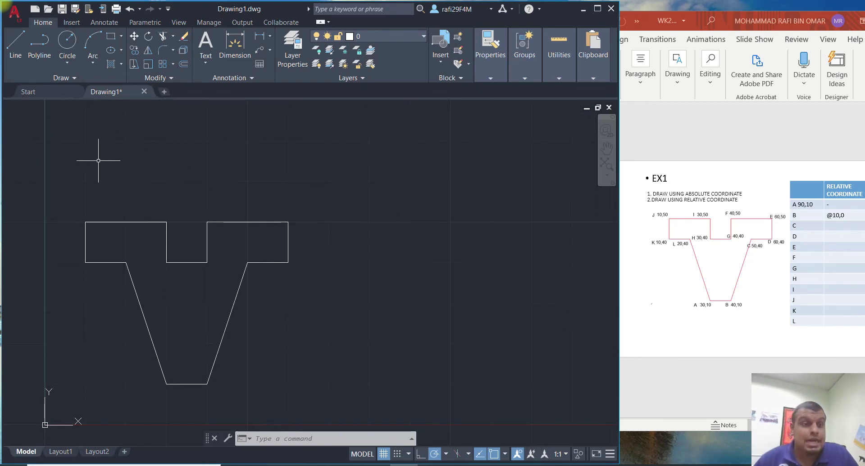
click(68, 164)
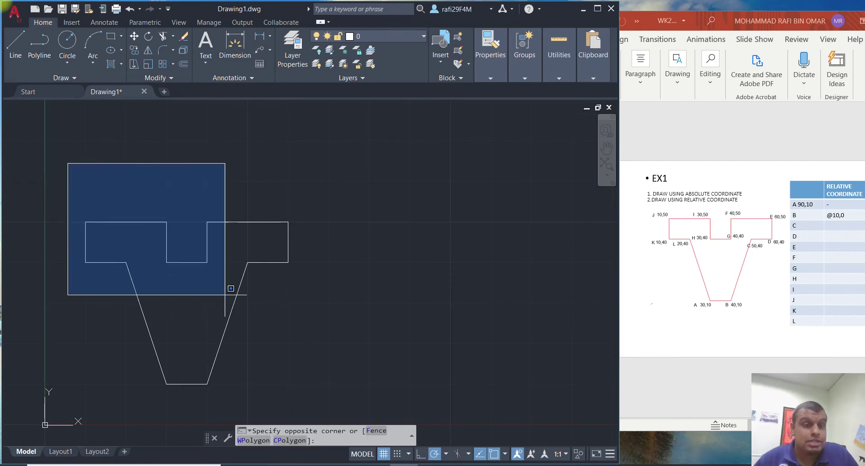
click(328, 391)
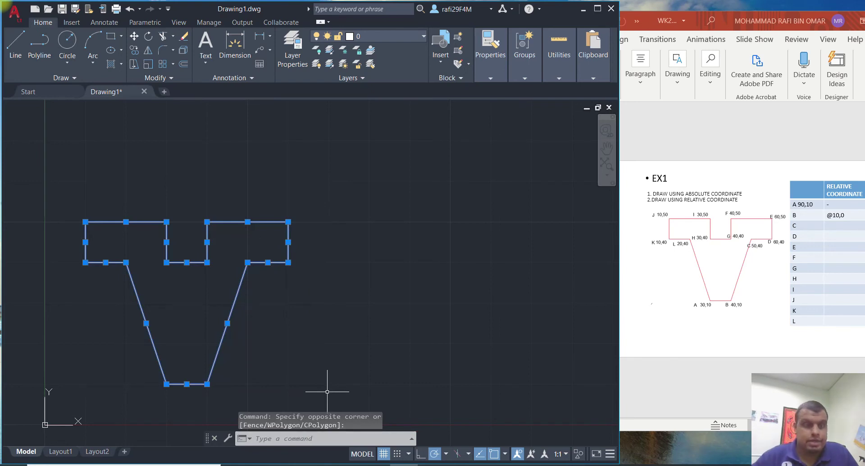
key(Delete)
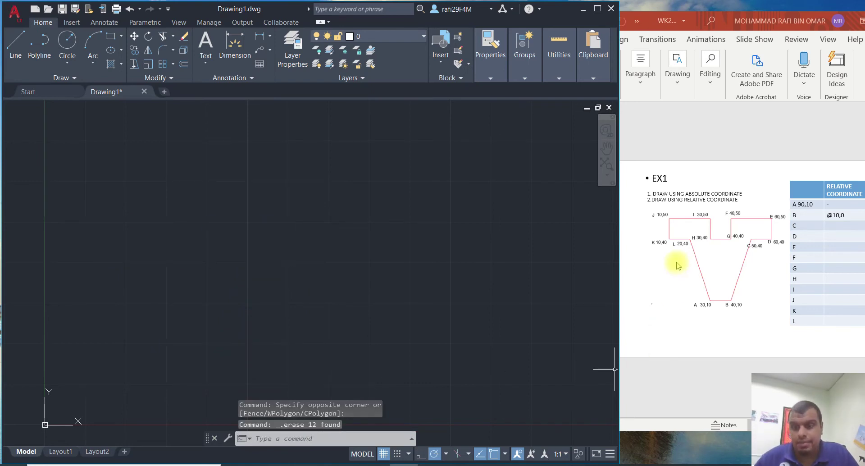
Switch to the PowerPoint presentation and review the relative coordinate format on slide 5, CAD Coordinate System
click(694, 162)
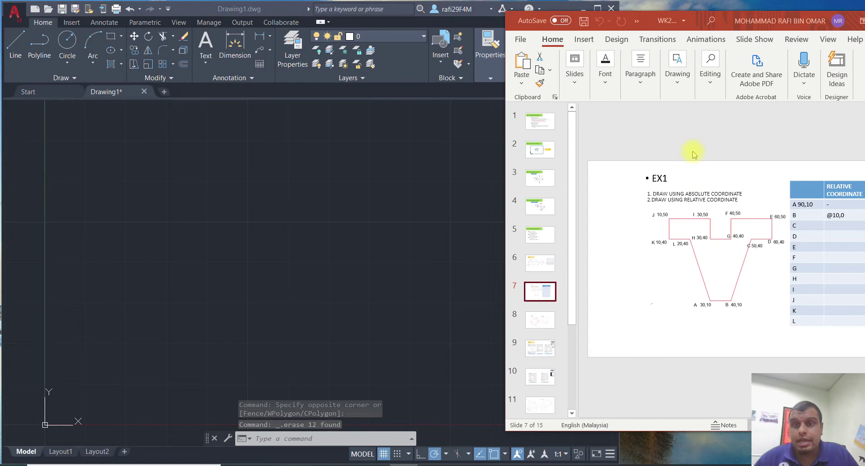
click(544, 243)
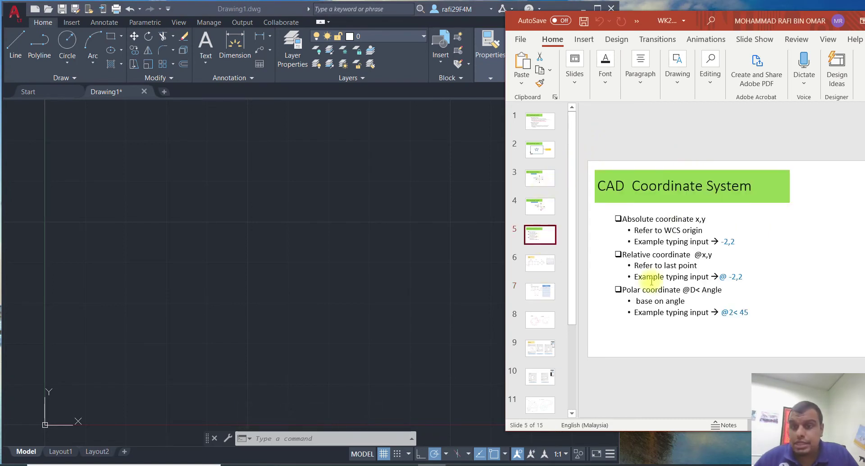
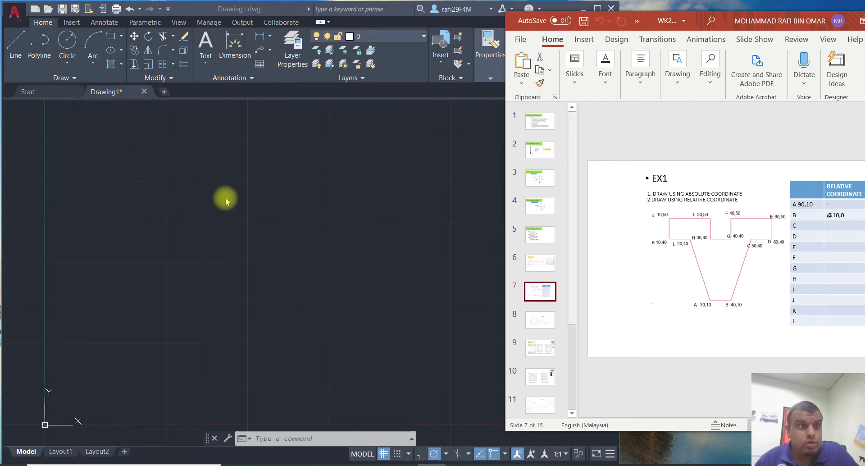
Switch back to AutoCAD and try to start a line at point A with the absolute coordinate 30,10
click(20, 50)
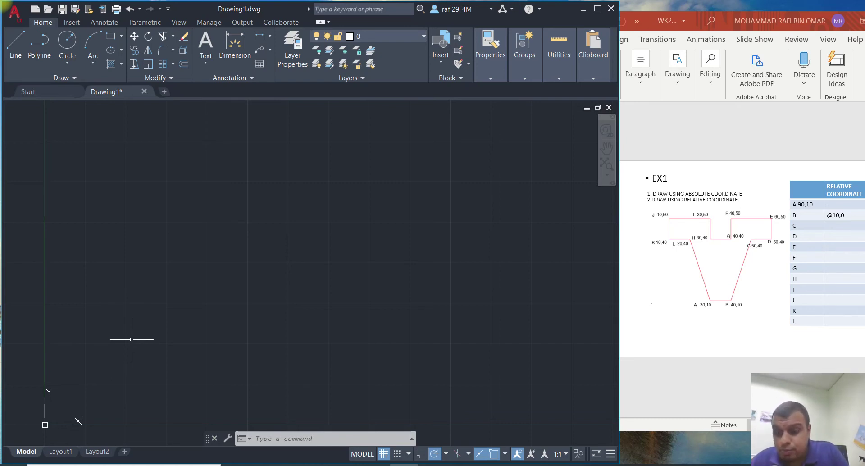
text(30)
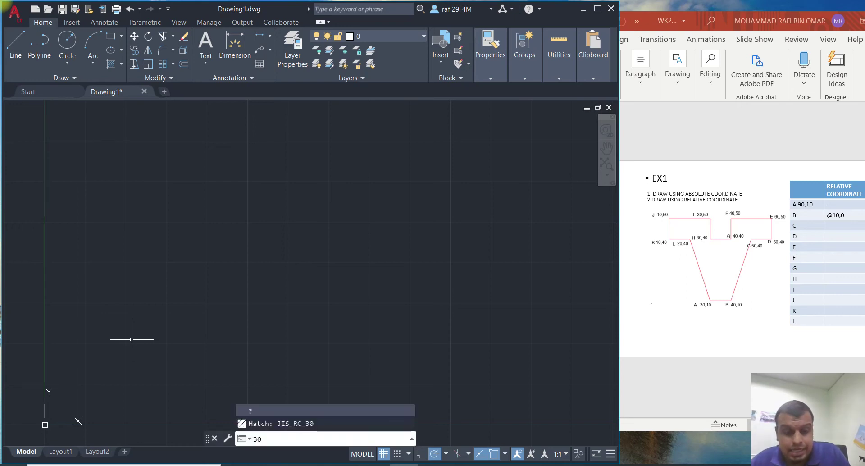
text(,10)
key(Return)
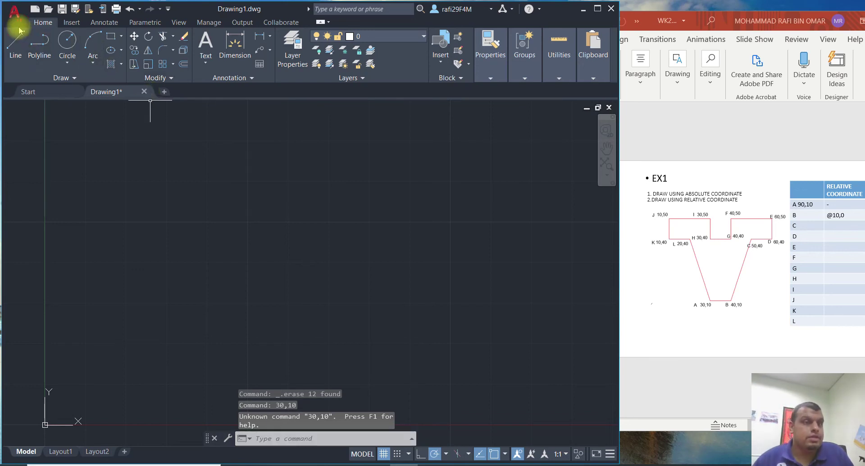
click(16, 43)
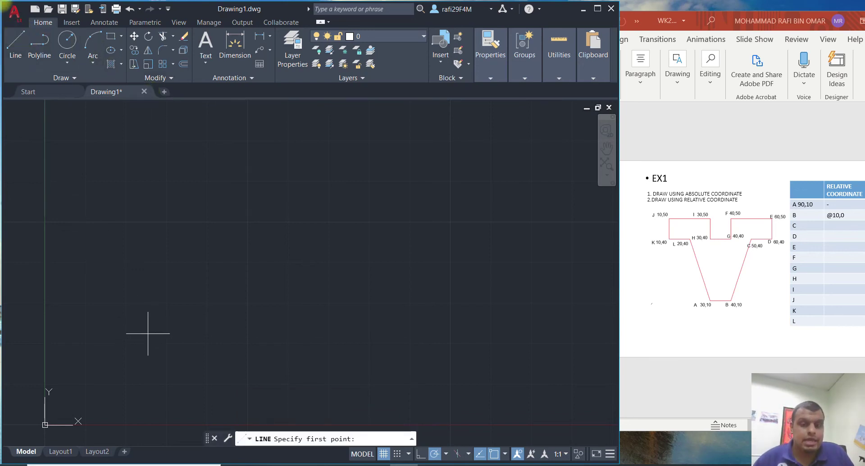
text(30)
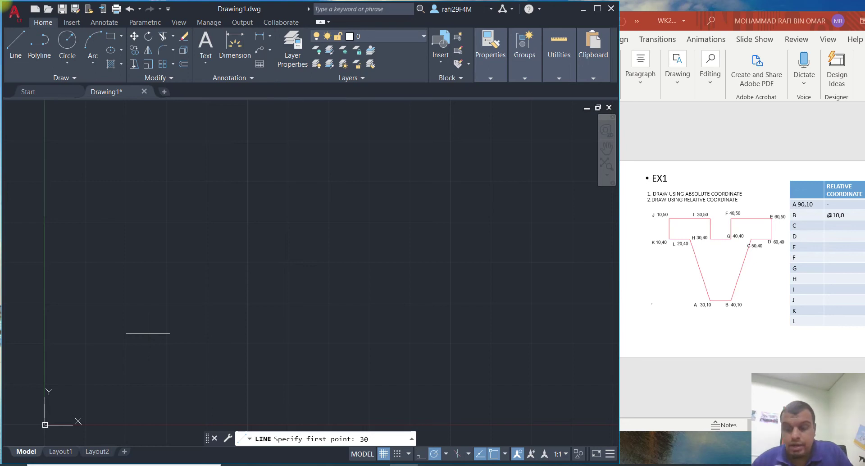
text(,10)
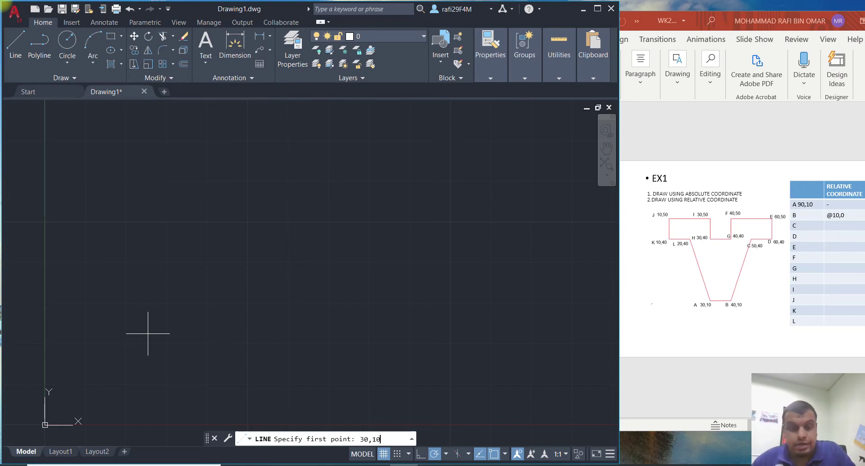
key(Return)
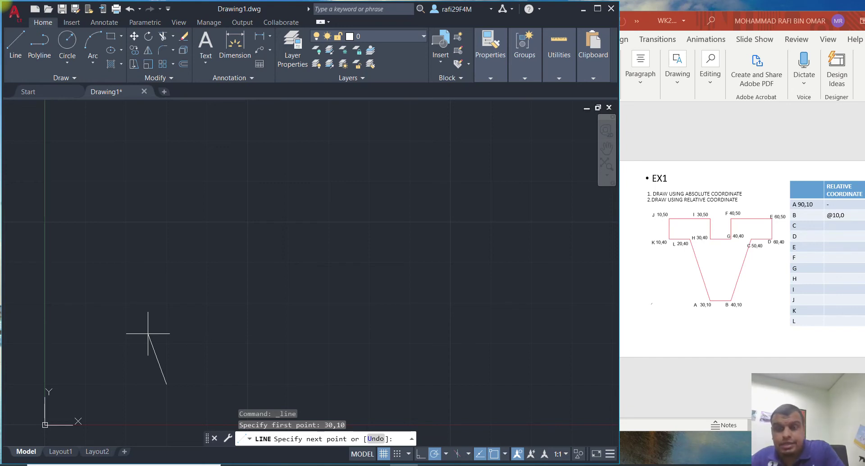
text(@)
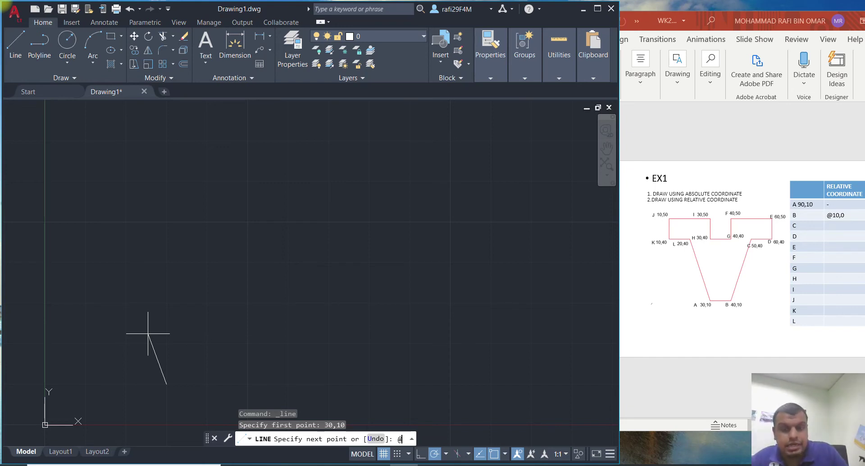
text(10)
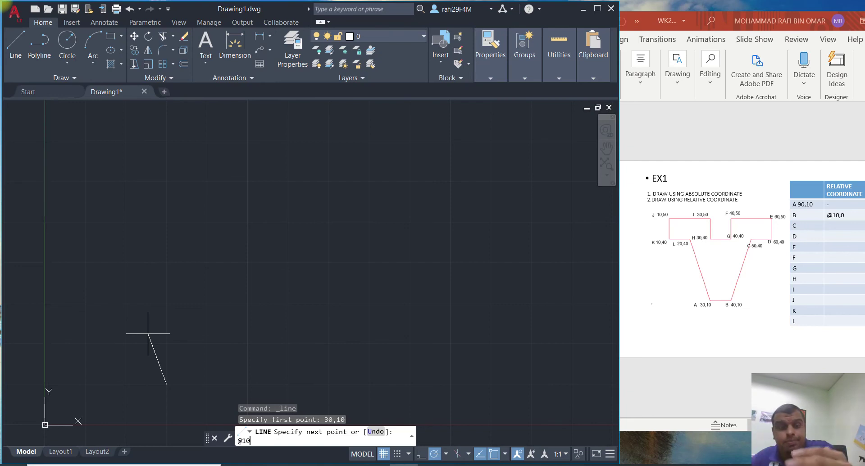
text(,0)
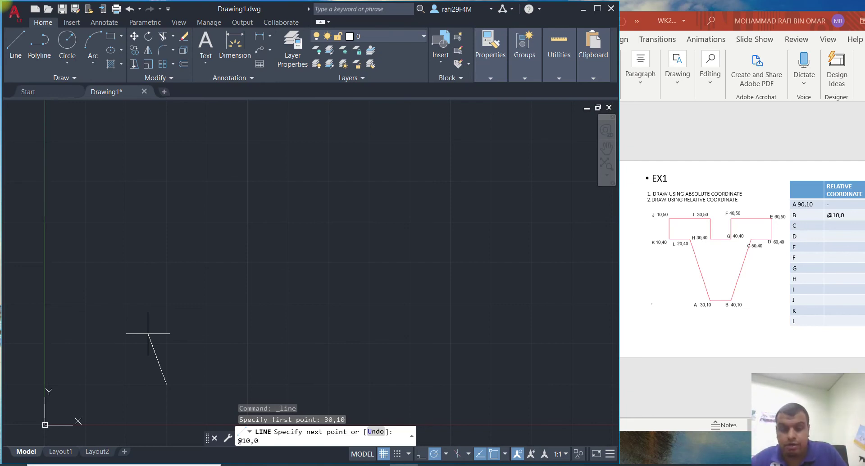
key(Return)
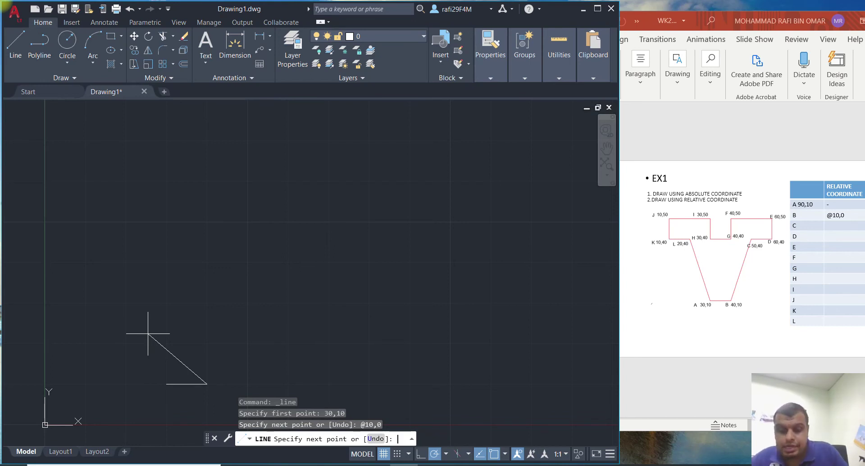
text(@)
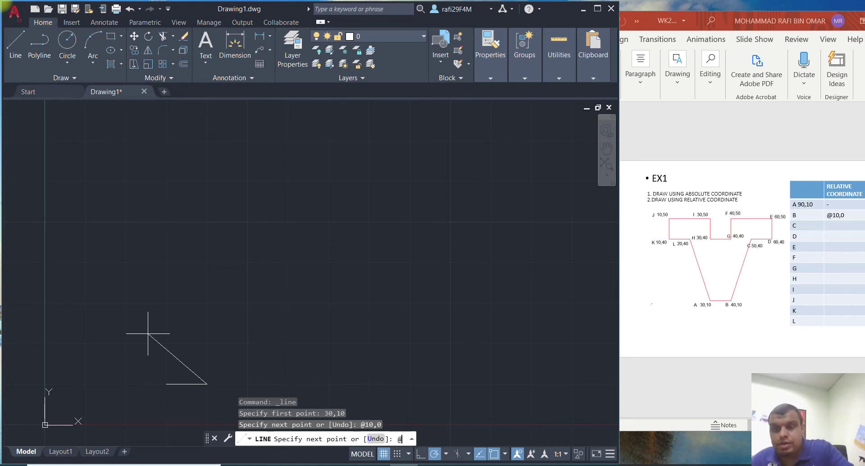
text(10)
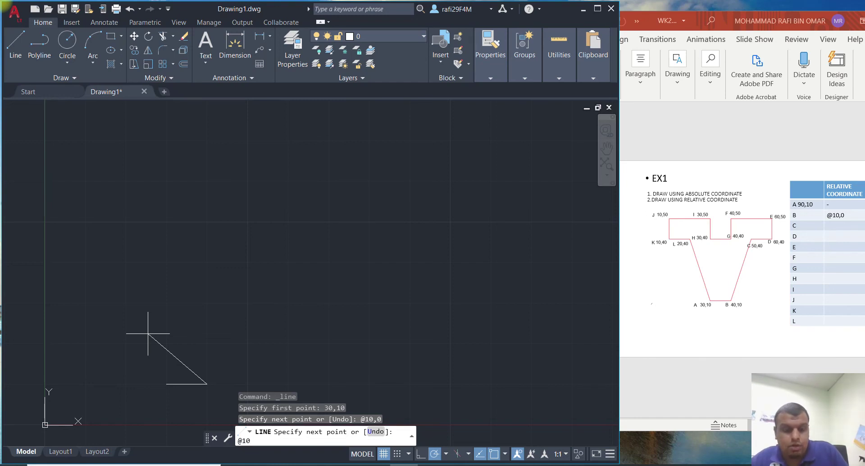
text(,)
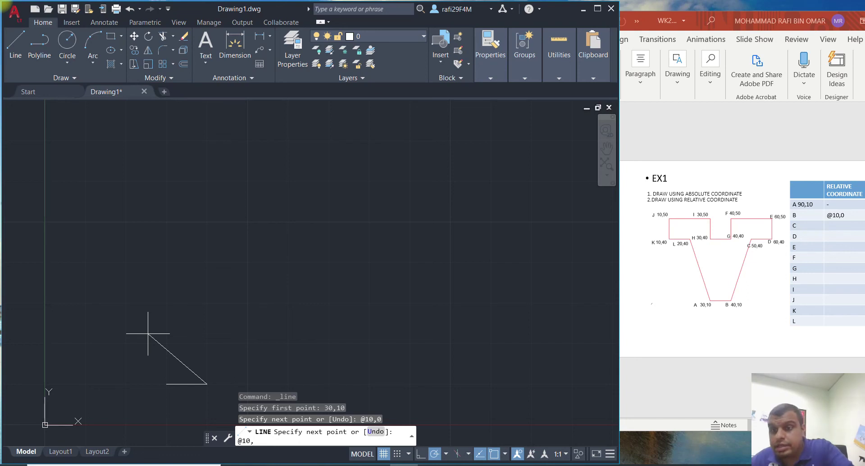
text(30)
key(Return)
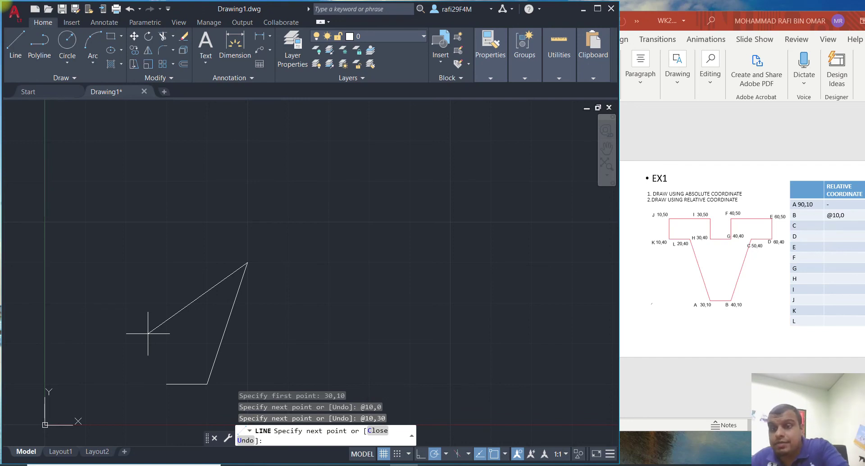
text(@10)
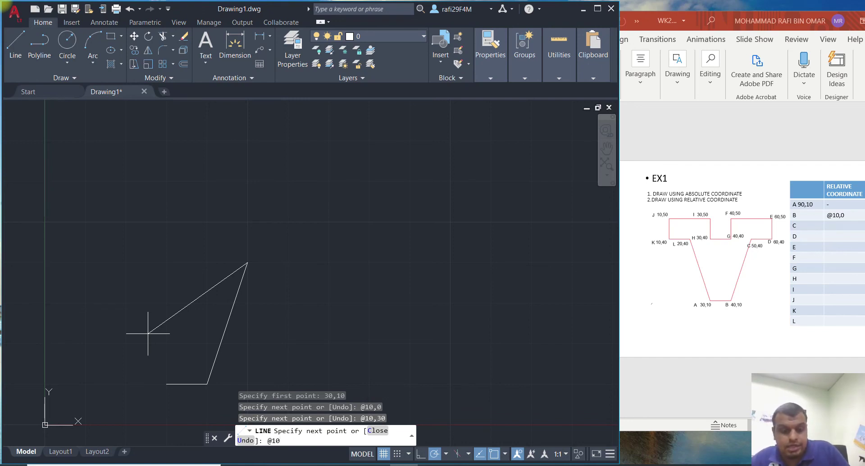
text(,)
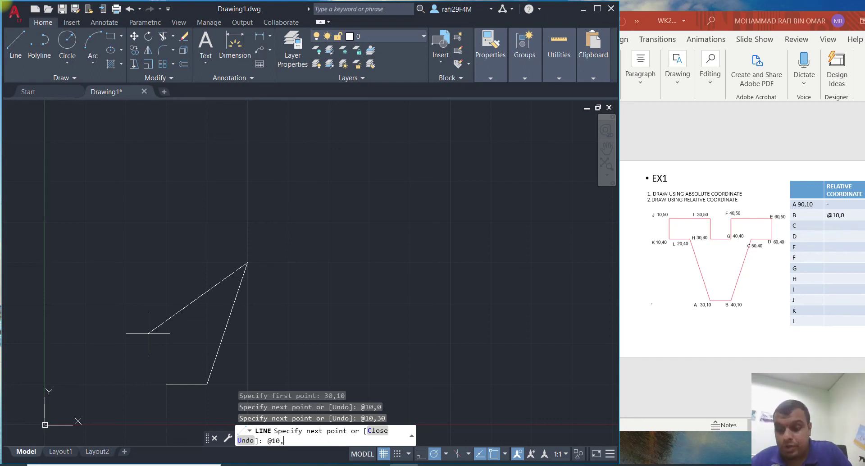
text(0)
key(Return)
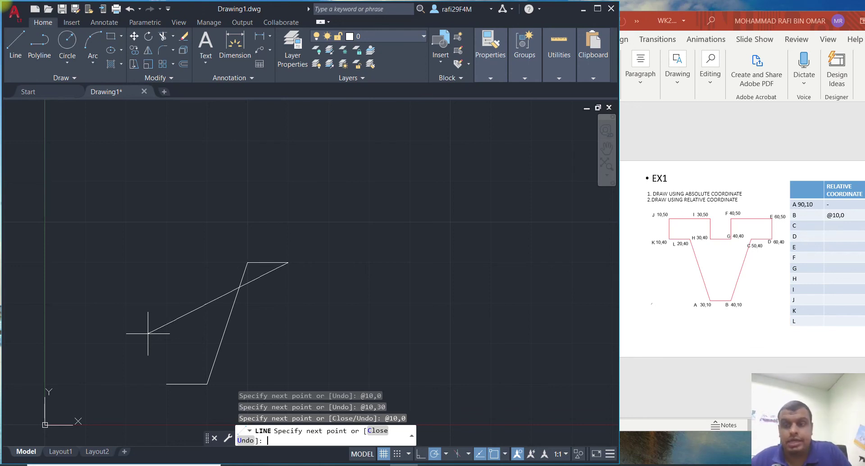
Add the vertical segment from D towards E using the relative coordinate @0,50
text(@)
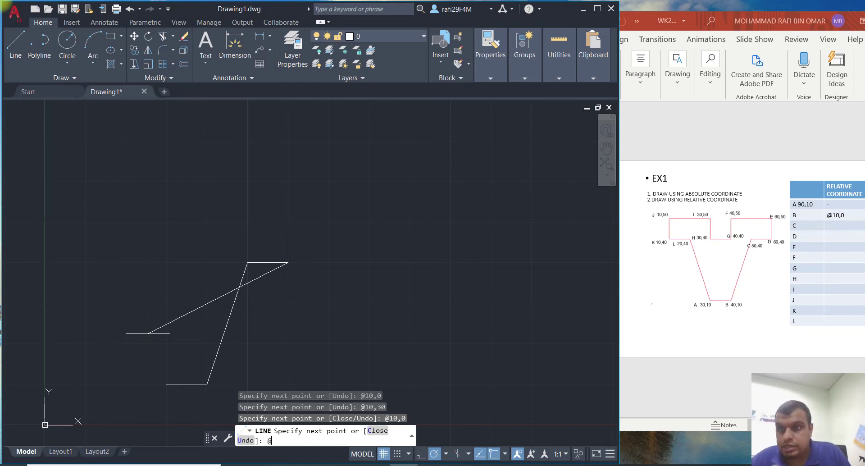
text(0)
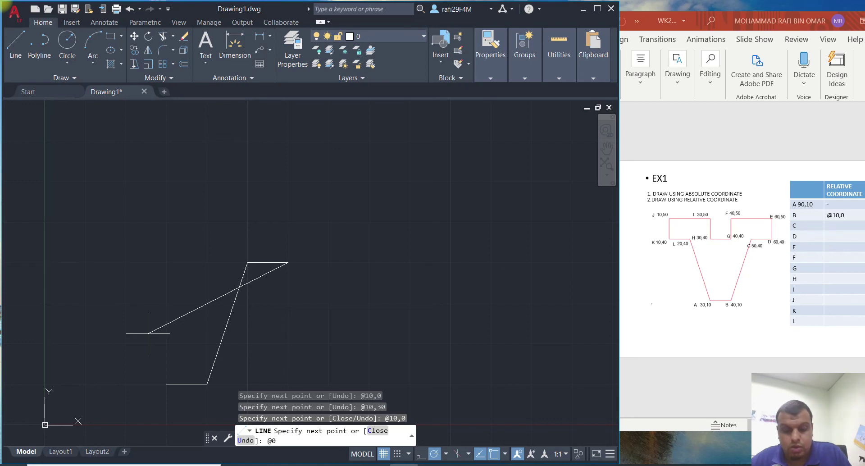
text(,50)
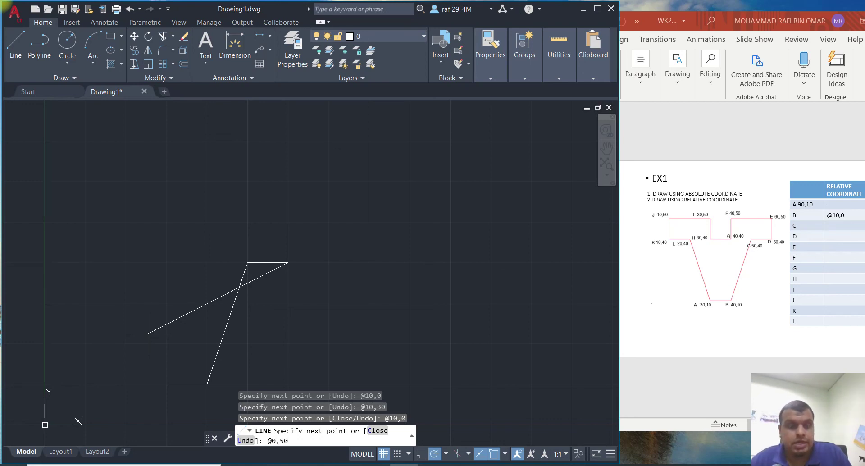
key(Return)
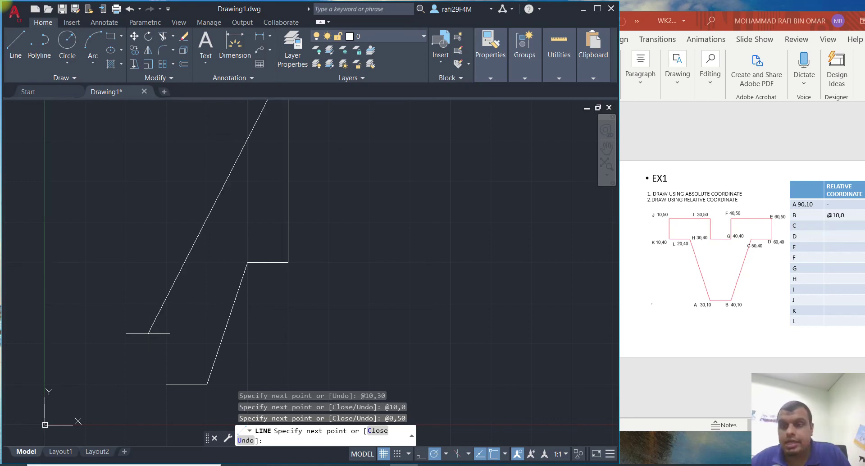
Enter the coordinate of the outline's next point, continuing the line from the end of the vertical segment
scroll(145, 396, down, 2)
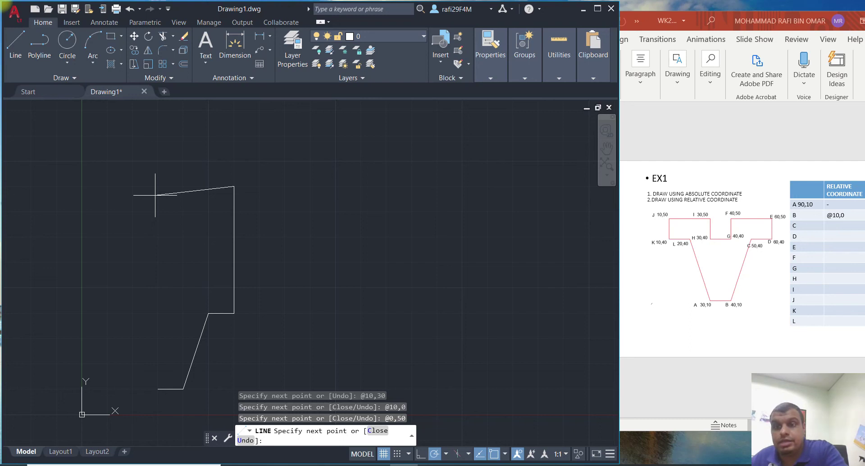
text(4)
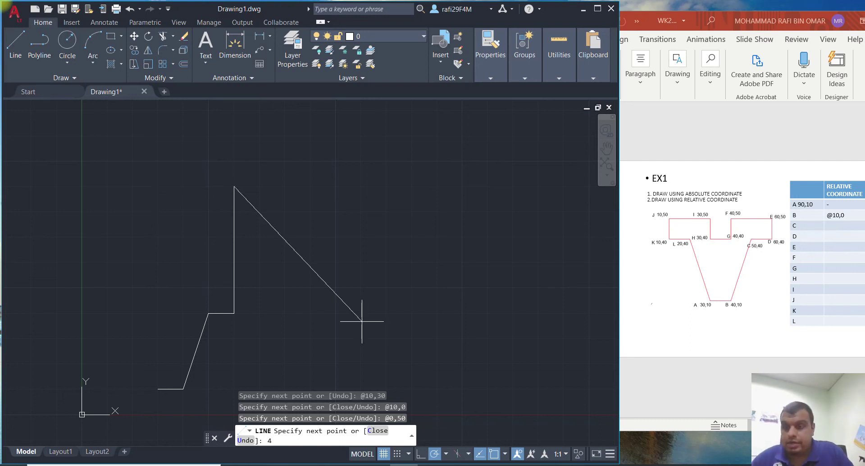